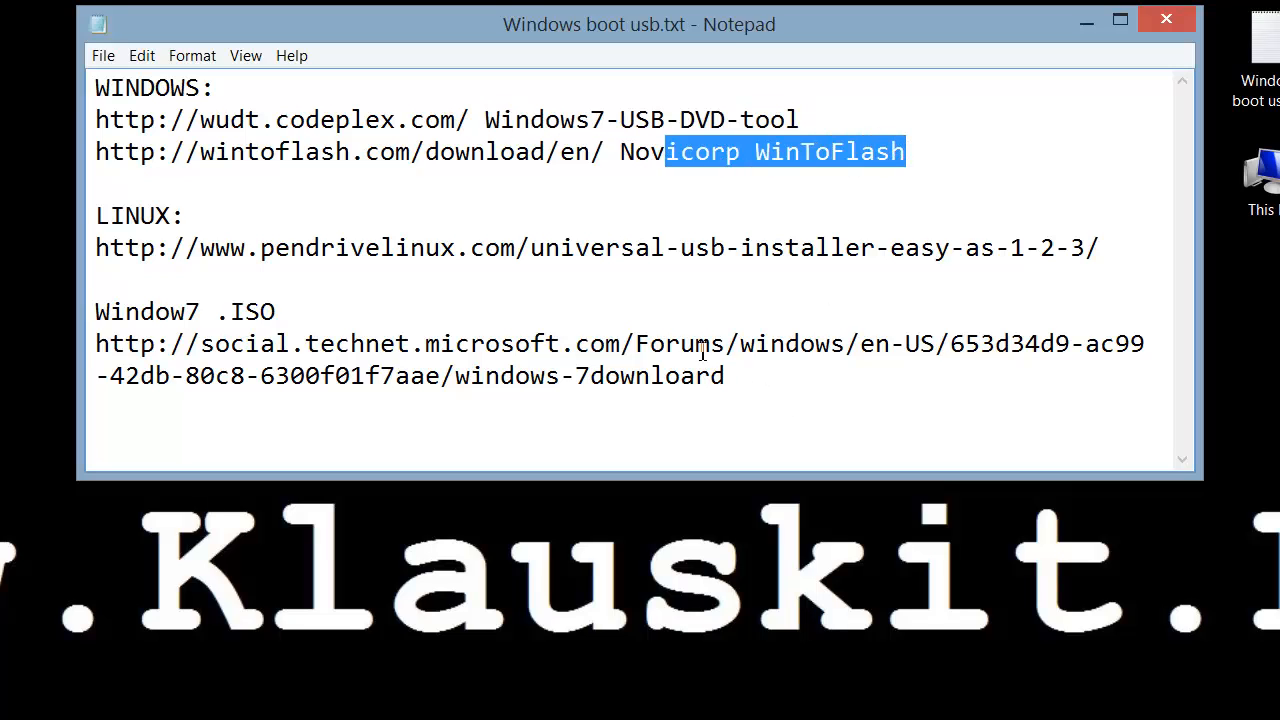
# Step: In the notes, highlight the Universal USB Installer link, Windows7-USB-DVD-tool name and wudt.codeplex.com address
pyautogui.click(535, 248)
pyautogui.moveTo(538, 248); pyautogui.dragTo(1026, 255)
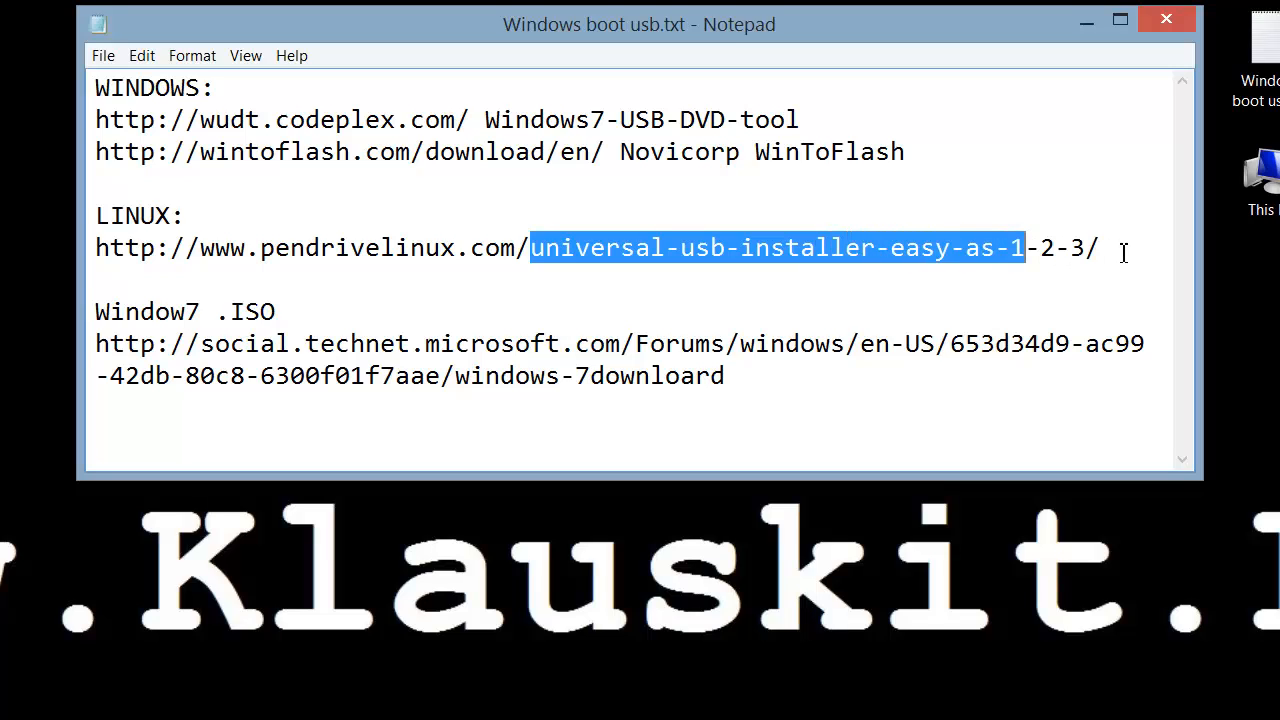
pyautogui.click(1118, 254)
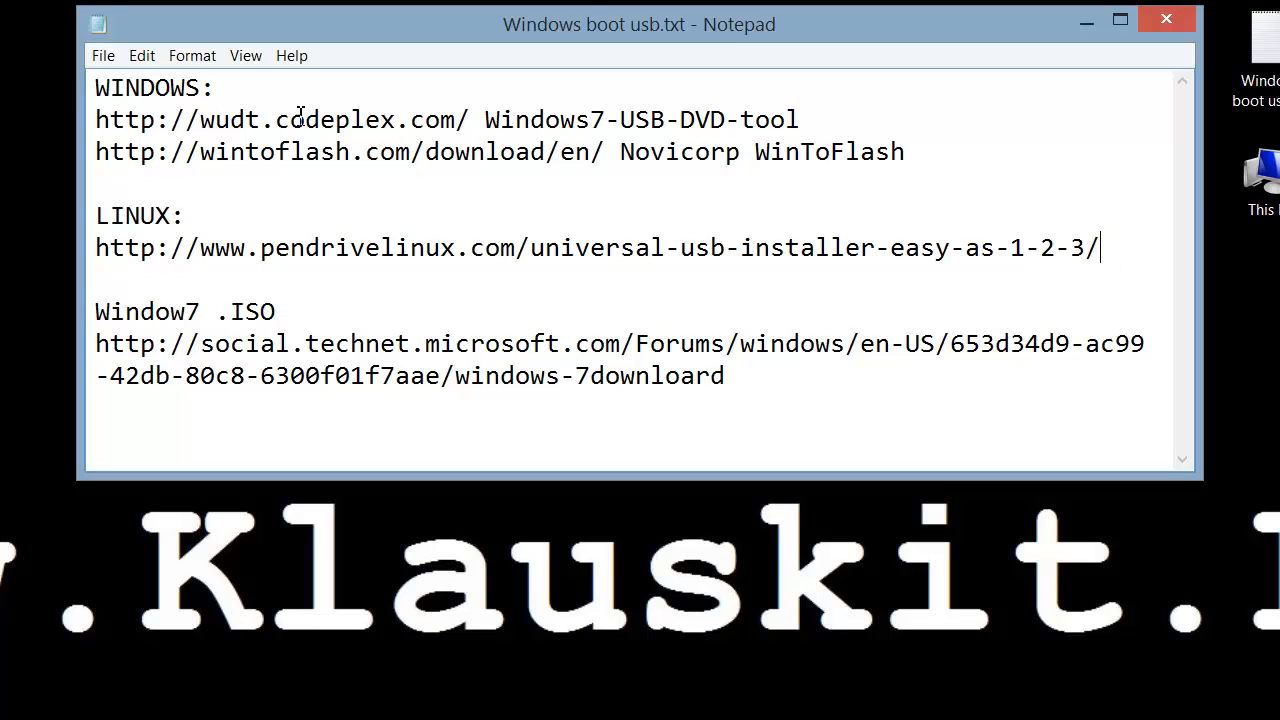
pyautogui.moveTo(486, 119); pyautogui.dragTo(892, 113)
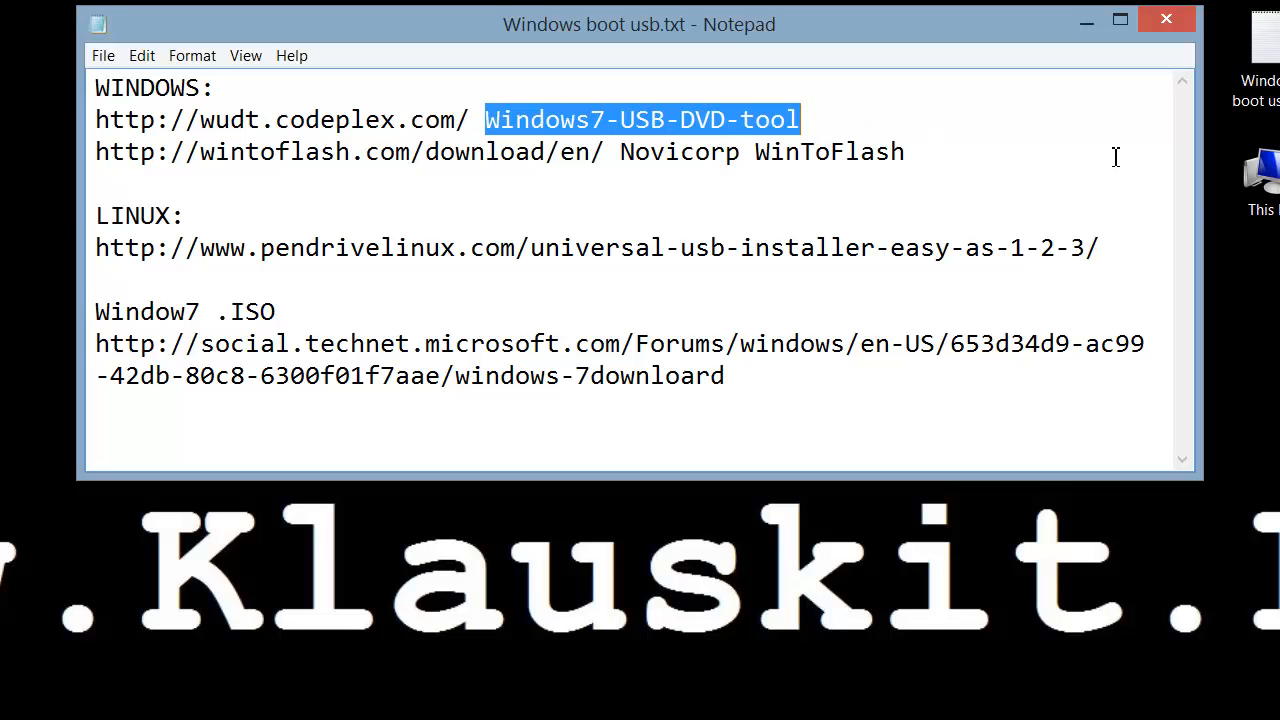
pyautogui.moveTo(456, 120); pyautogui.dragTo(98, 138)
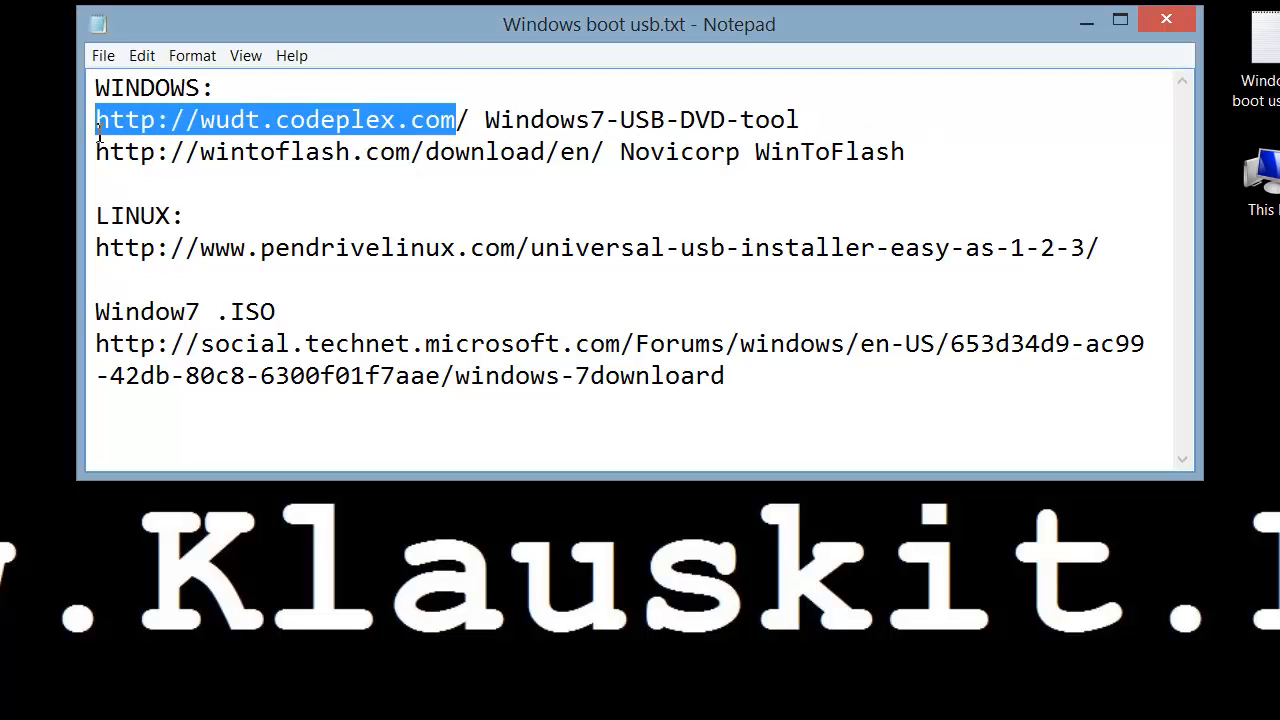
pyautogui.click(141, 125)
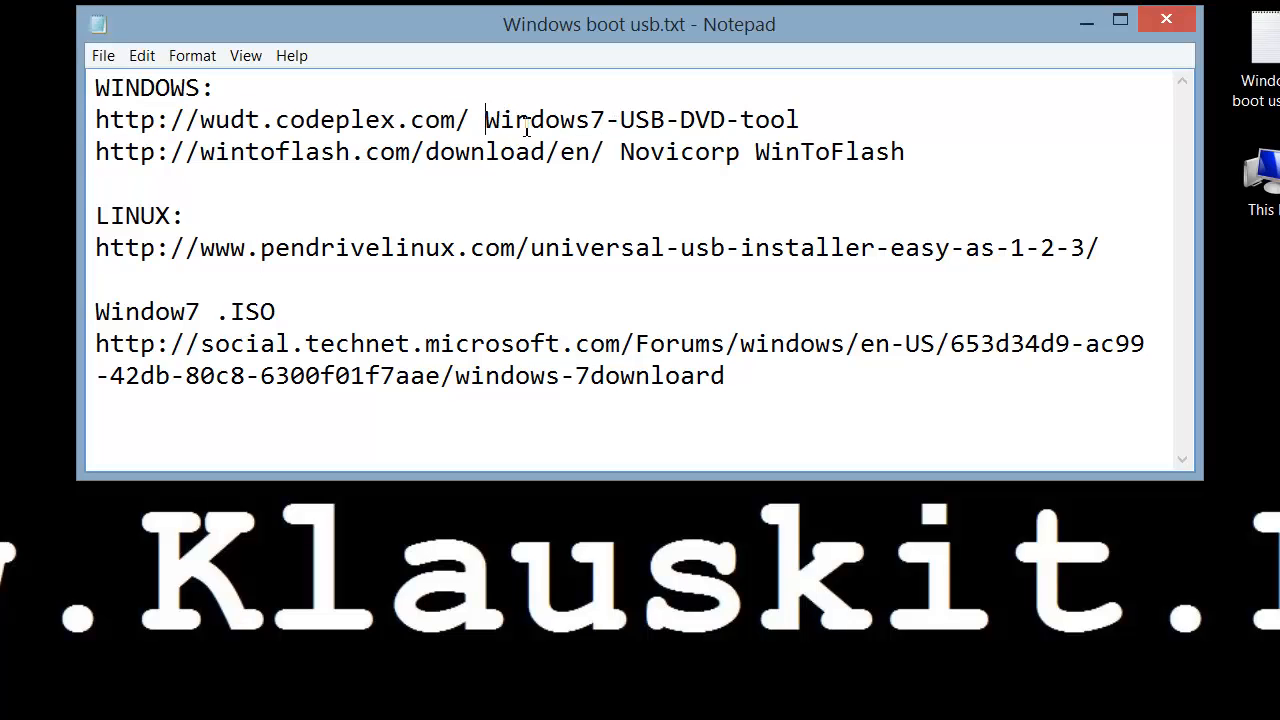
pyautogui.moveTo(490, 122); pyautogui.dragTo(1012, 143)
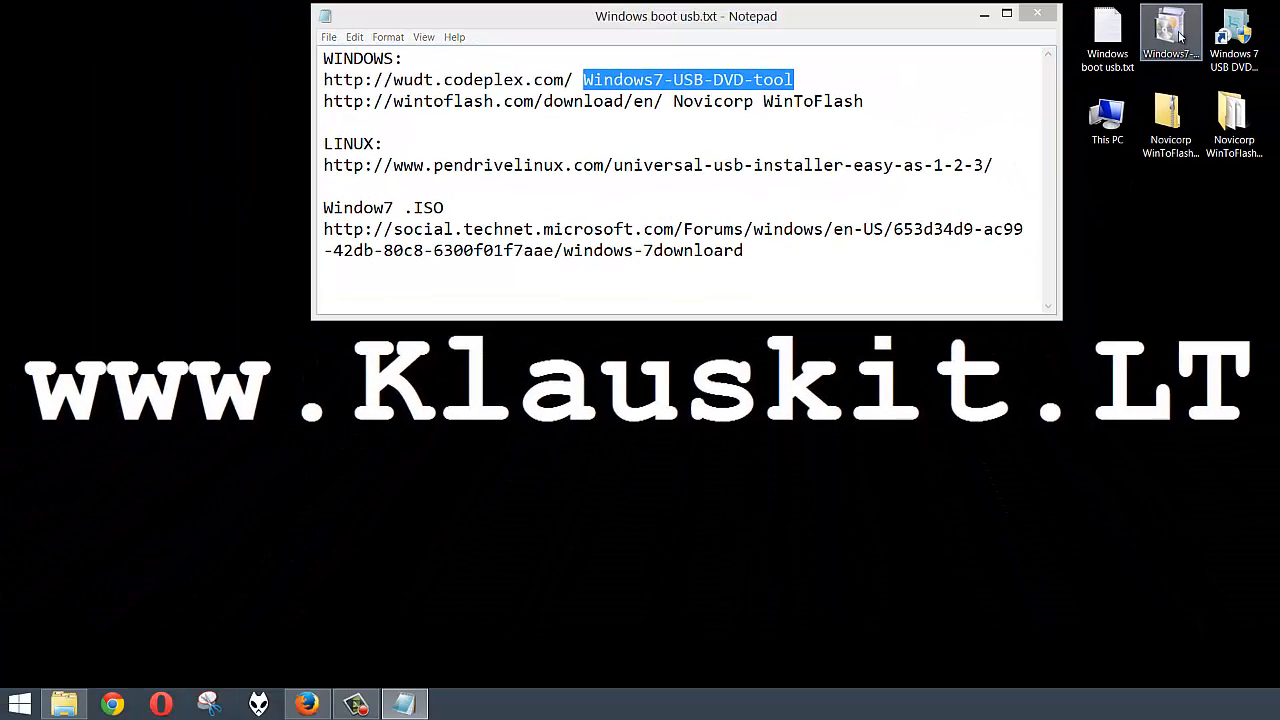
# Step: Check the downloaded Windows7-USB-DVD-tool file's properties, noting its 2.59 MB size
pyautogui.click(1211, 40)
pyautogui.rightClick(1211, 30)
pyautogui.click(1179, 348)
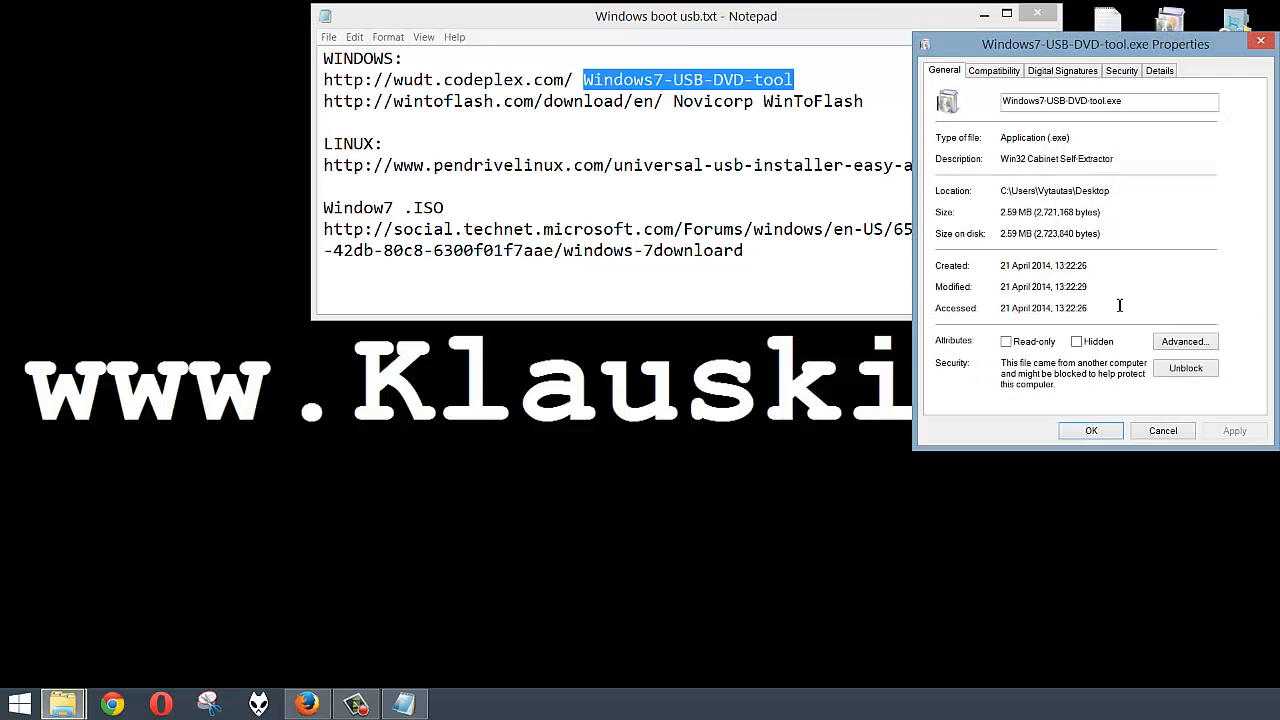
pyautogui.doubleClick(1007, 212)
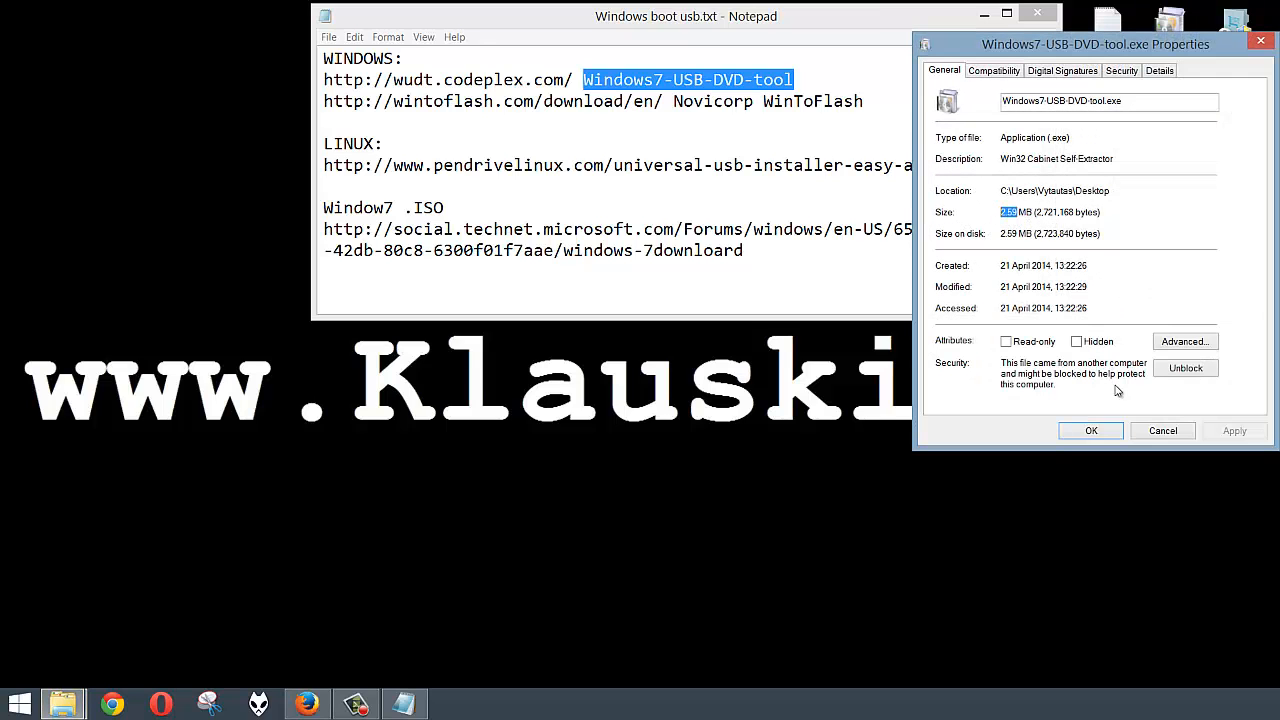
pyautogui.click(1160, 431)
# Step: Launch the download tool and choose K:\ISO images\Windows8.iso as the source file
pyautogui.doubleClick(1237, 60)
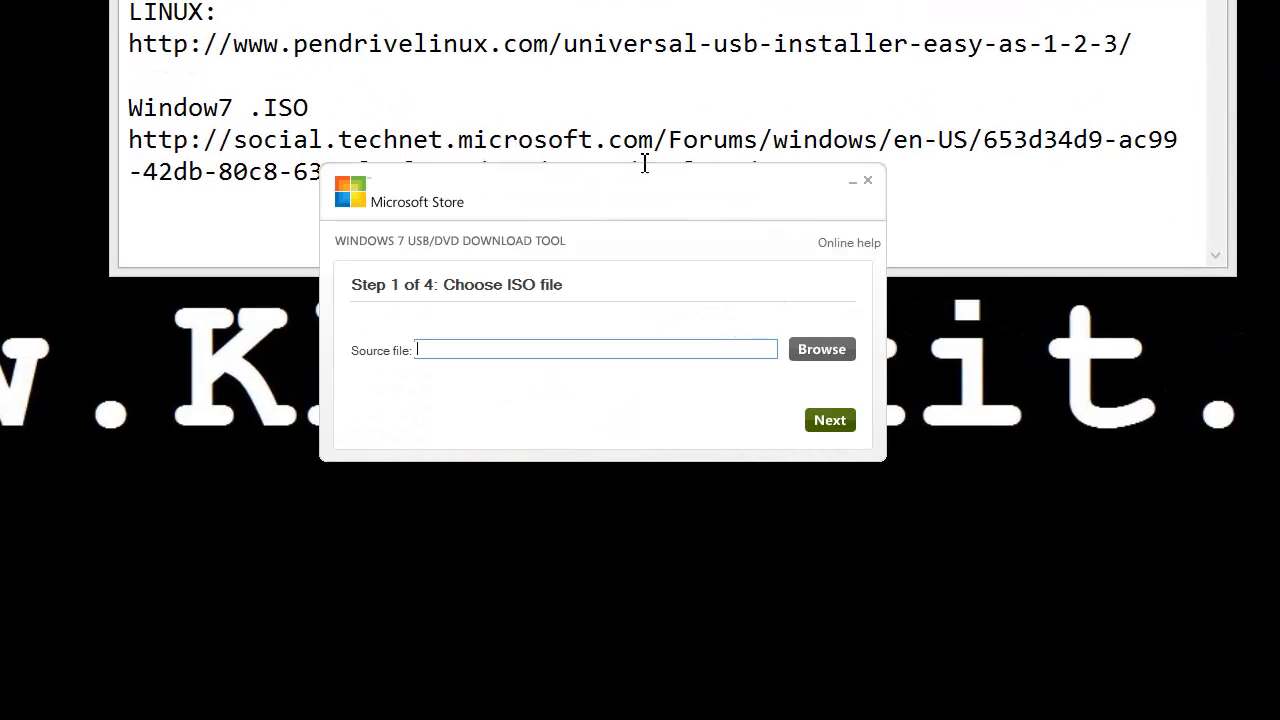
pyautogui.moveTo(696, 185); pyautogui.dragTo(676, 330)
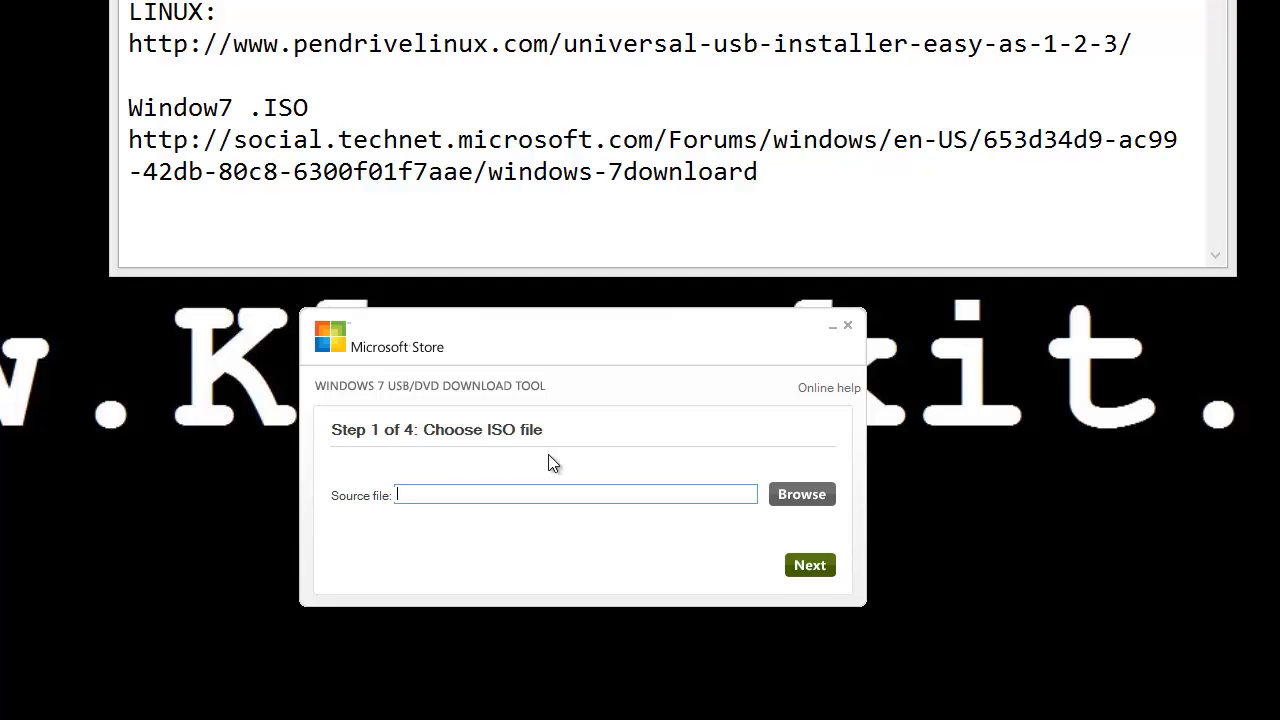
pyautogui.click(803, 494)
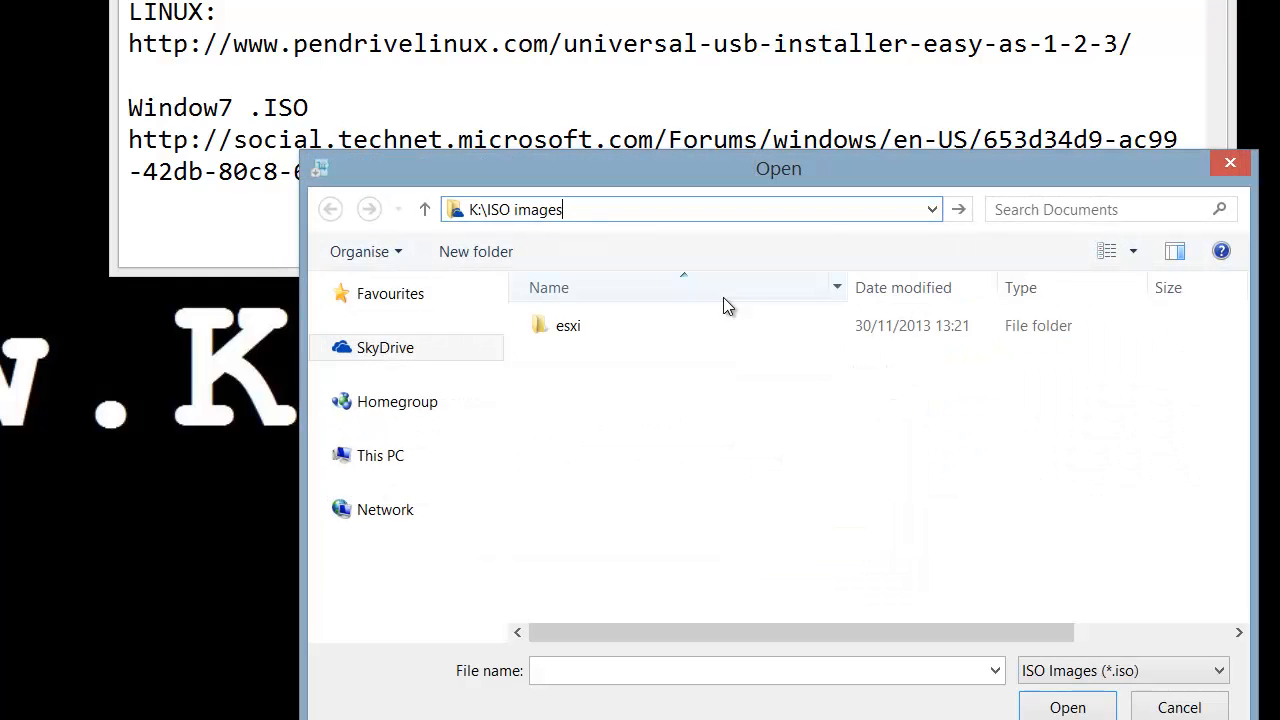
pyautogui.click(960, 212)
pyautogui.click(612, 382)
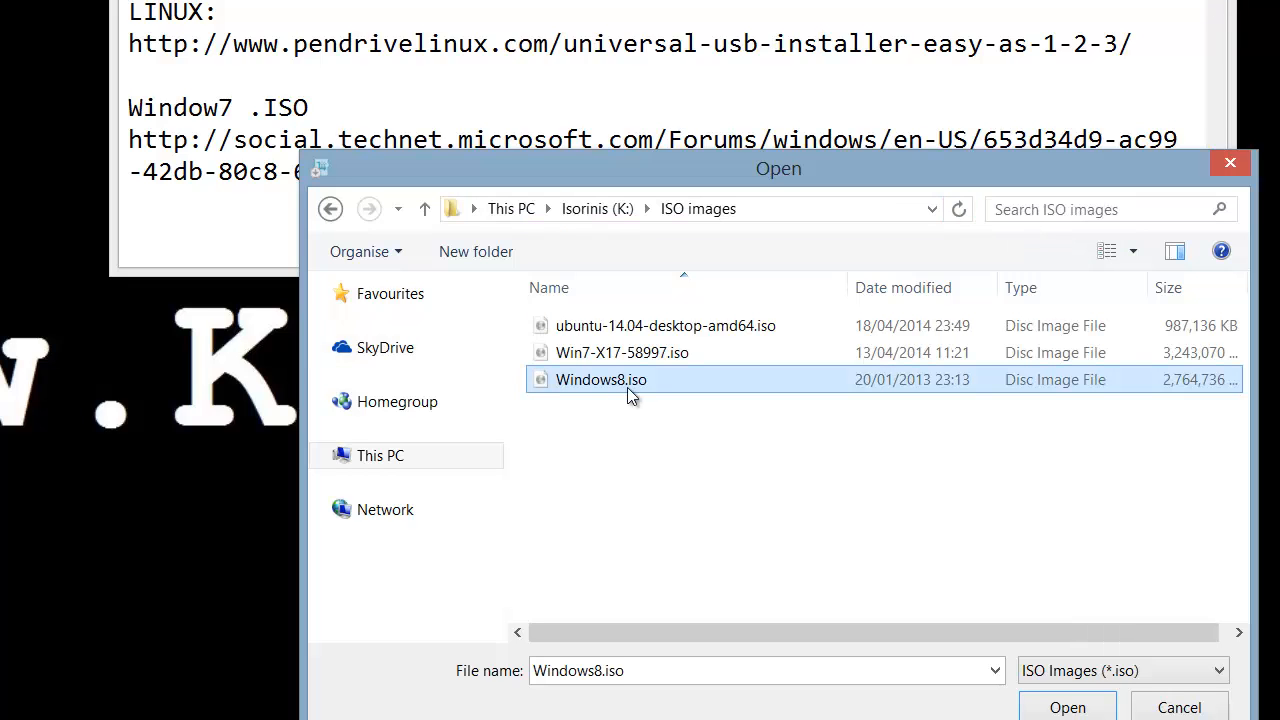
pyautogui.click(1068, 708)
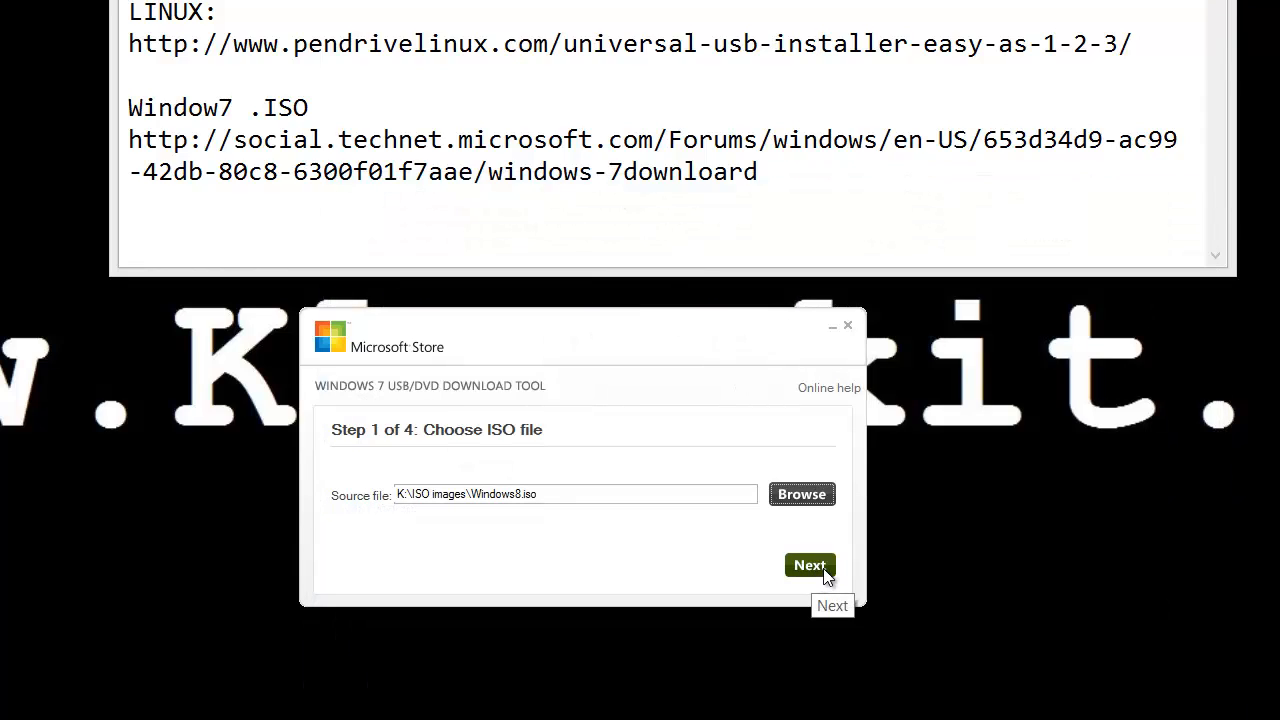
# Step: Pick USB device as media, select D:\ USB RAKTAS as the drive, and begin copying
pyautogui.click(822, 570)
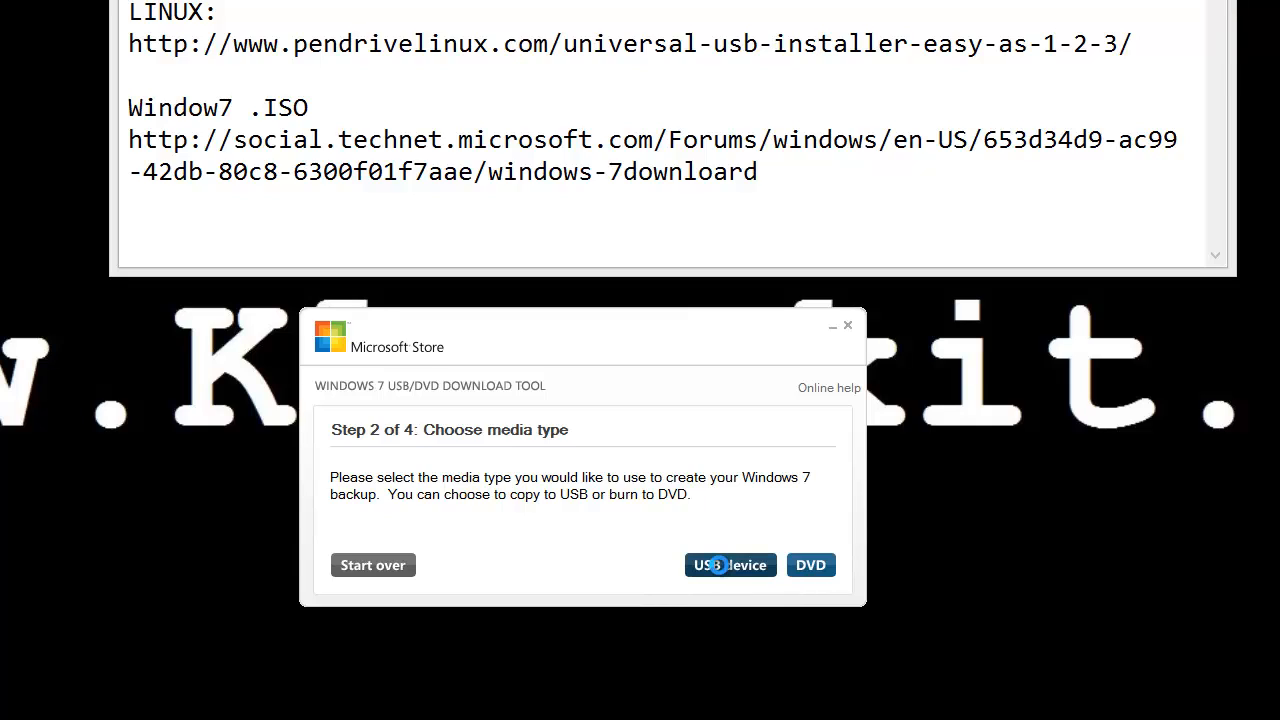
pyautogui.click(720, 567)
pyautogui.click(599, 521)
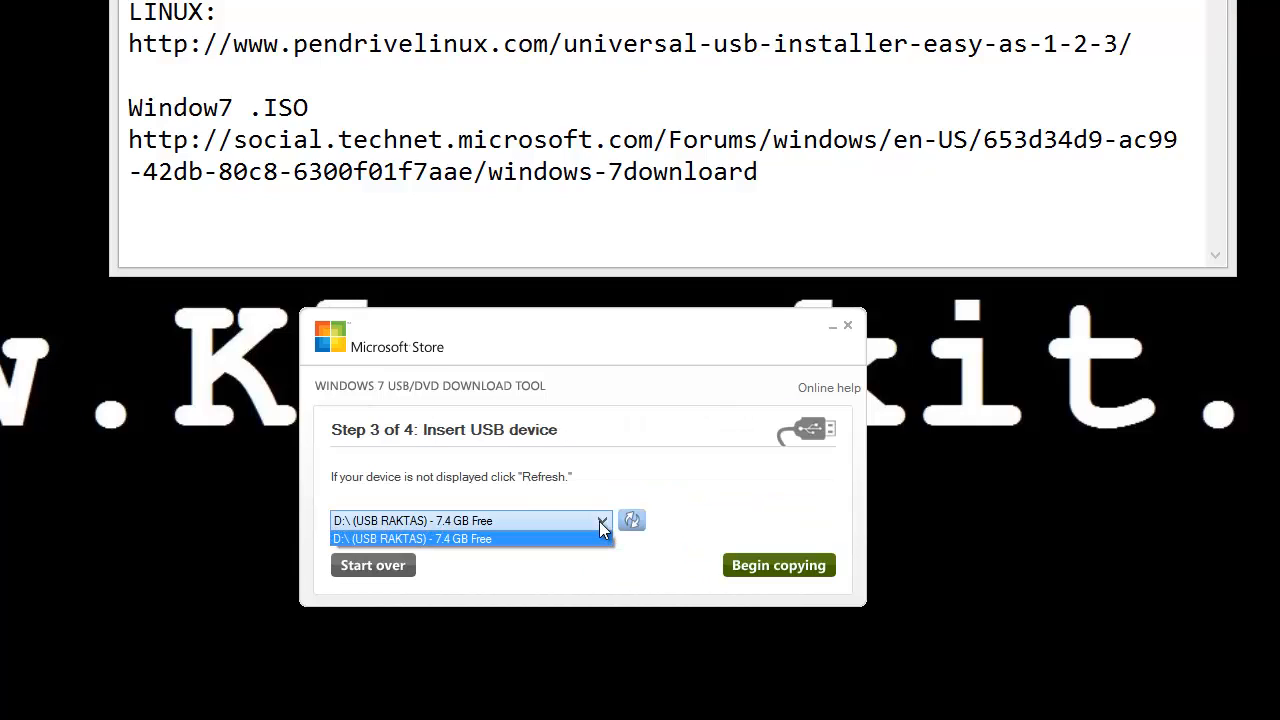
pyautogui.click(599, 521)
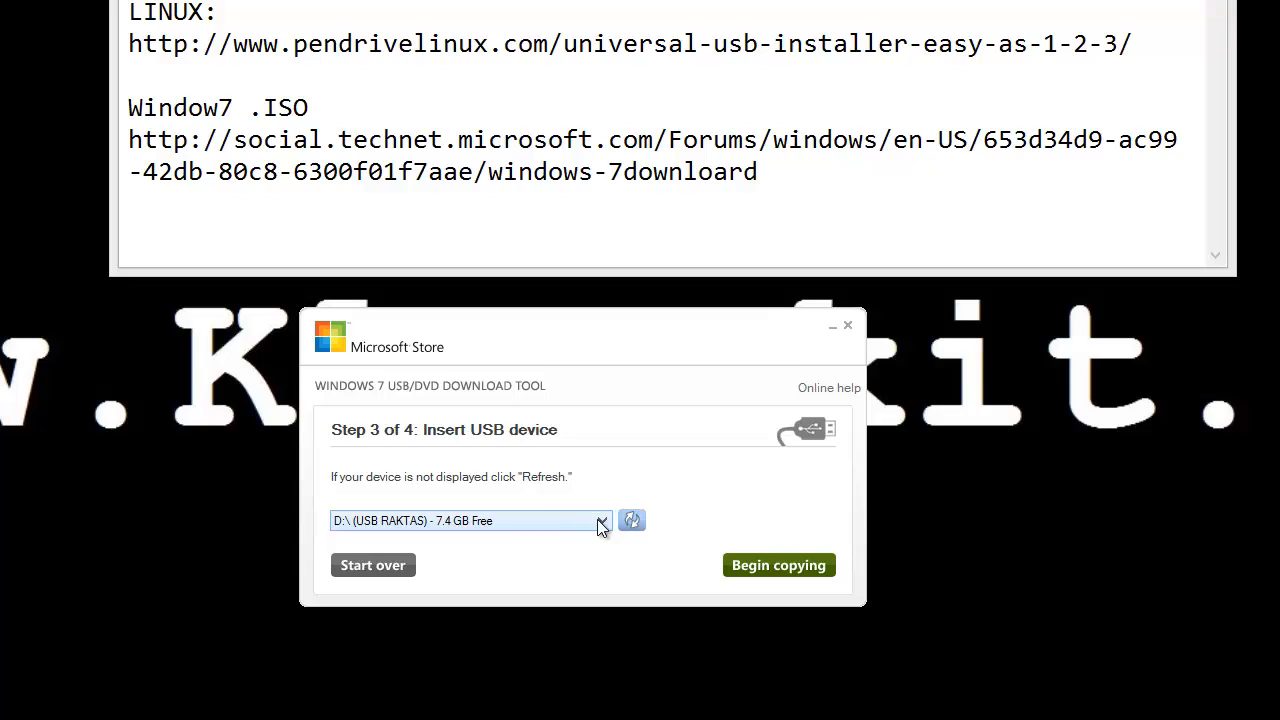
pyautogui.click(597, 521)
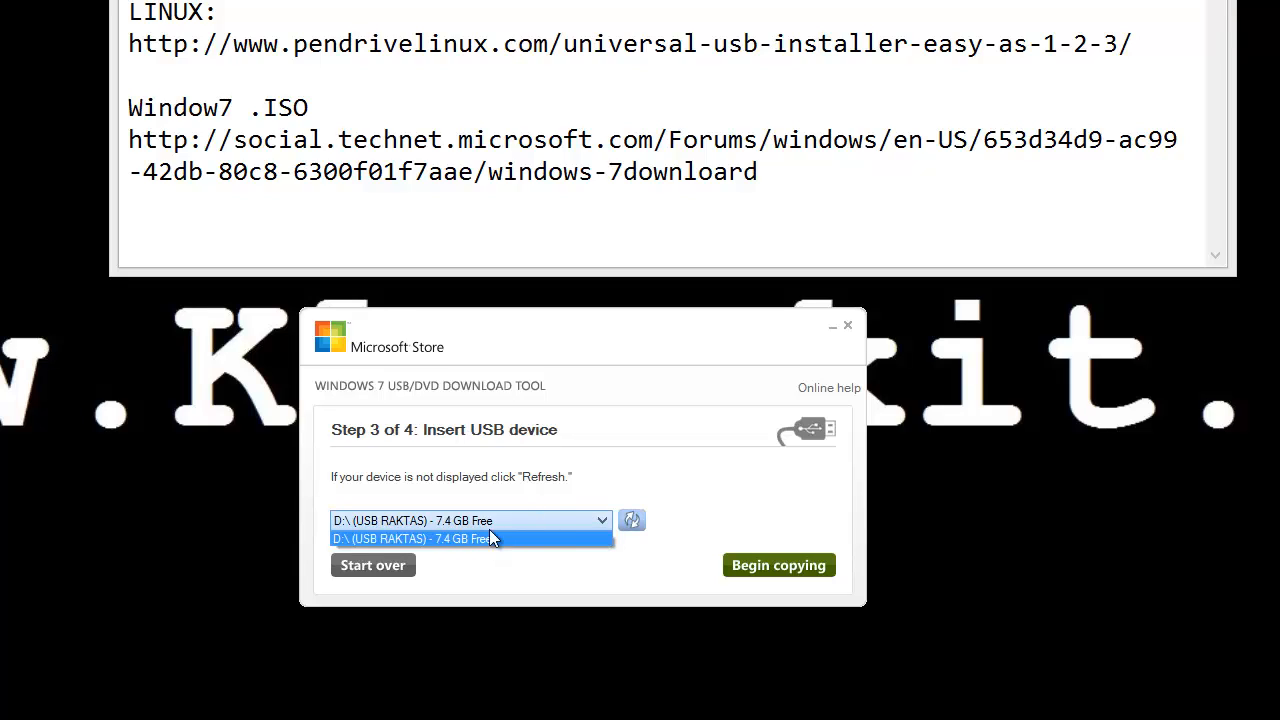
pyautogui.click(489, 538)
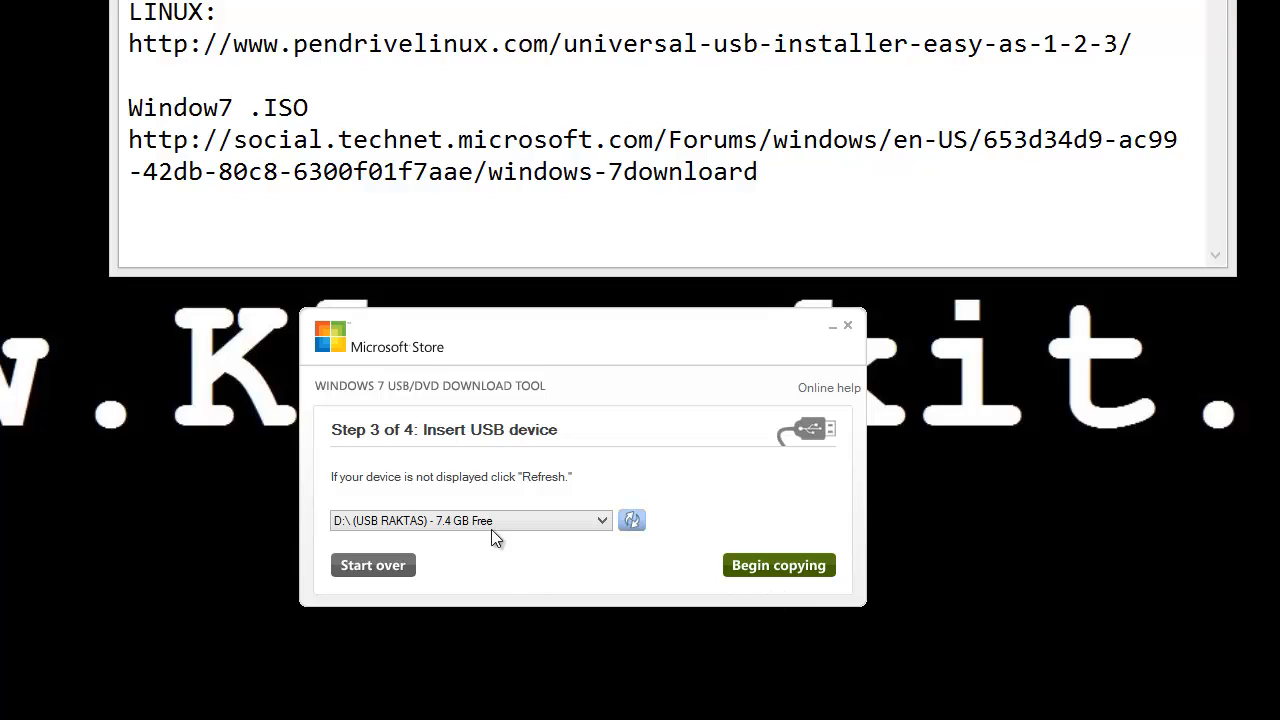
pyautogui.click(799, 568)
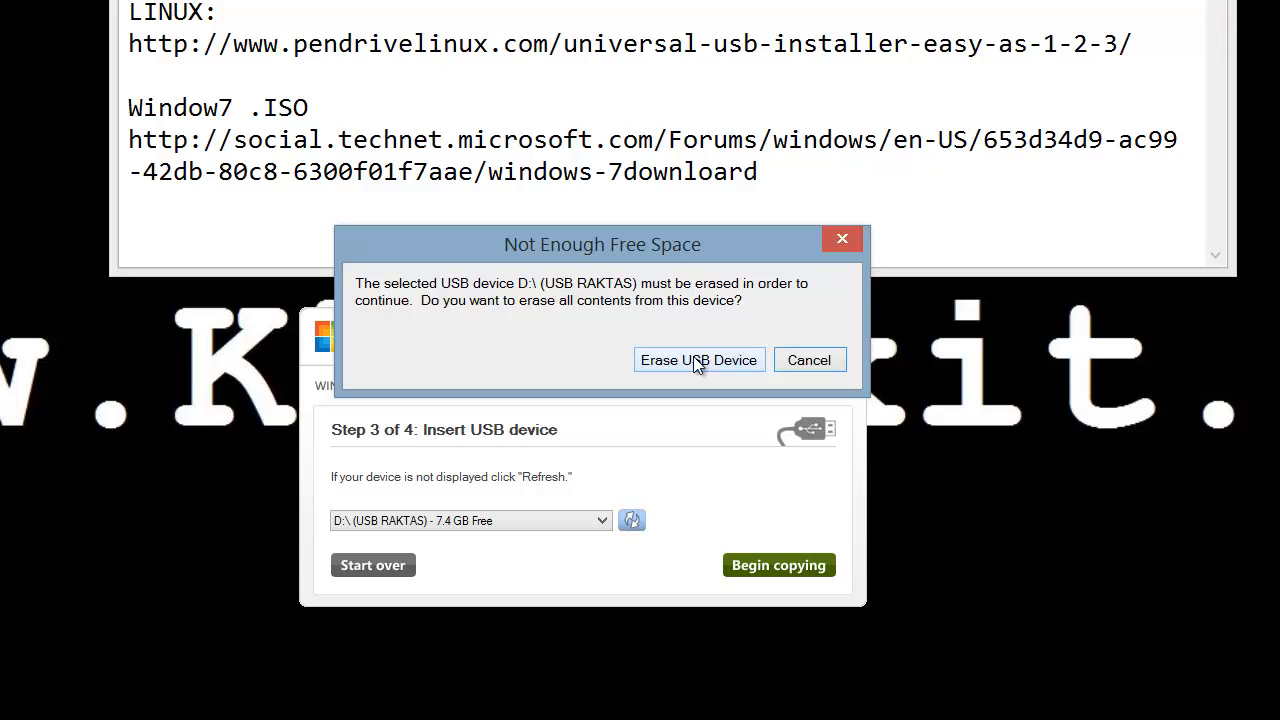
# Step: Erase the D: USB device and confirm, letting the bootable drive creation reach 100%
pyautogui.click(695, 358)
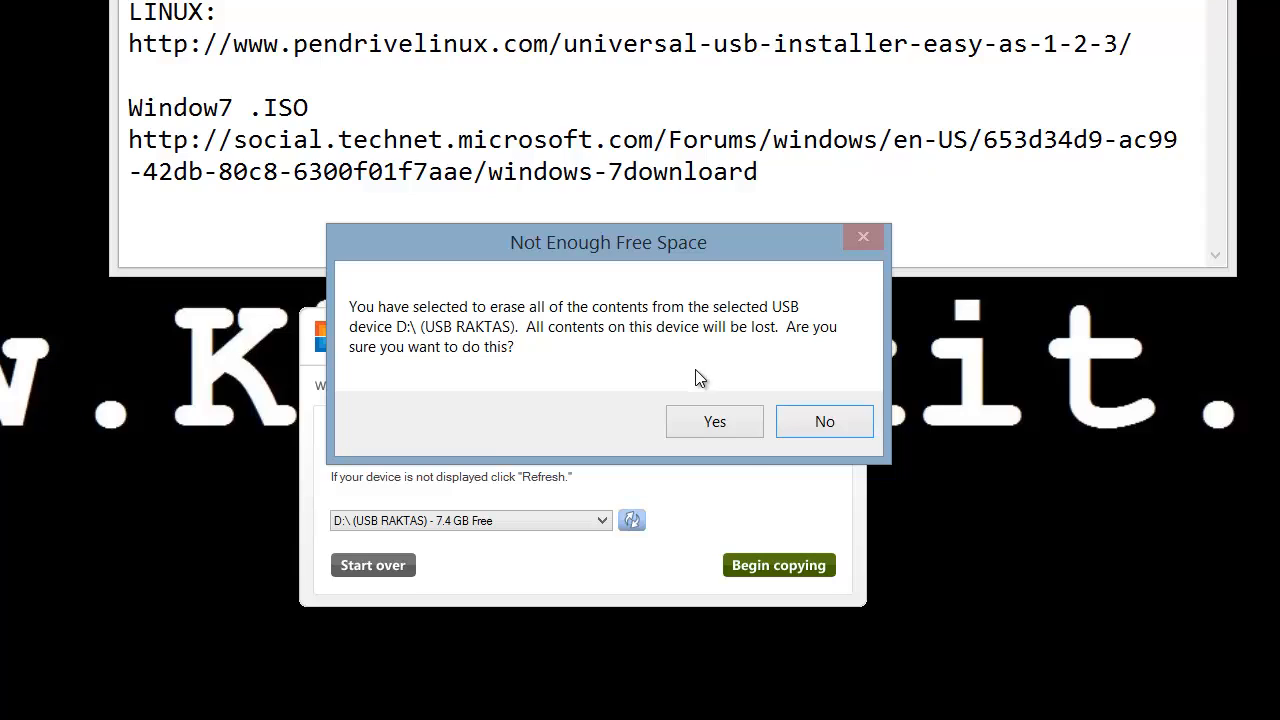
pyautogui.click(714, 422)
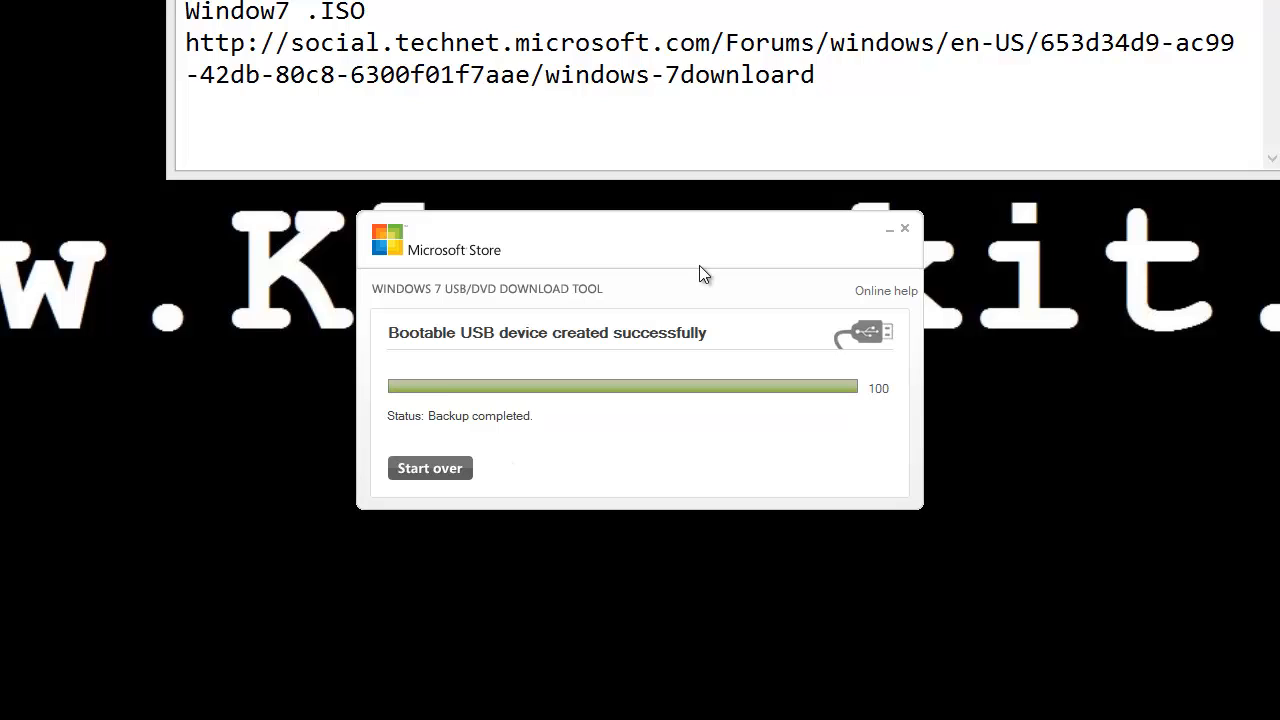
# Step: Close the tool, inspect Removable Disk (D:) in File Explorer, then highlight Novicorp WinToFlash in the notes
pyautogui.click(905, 229)
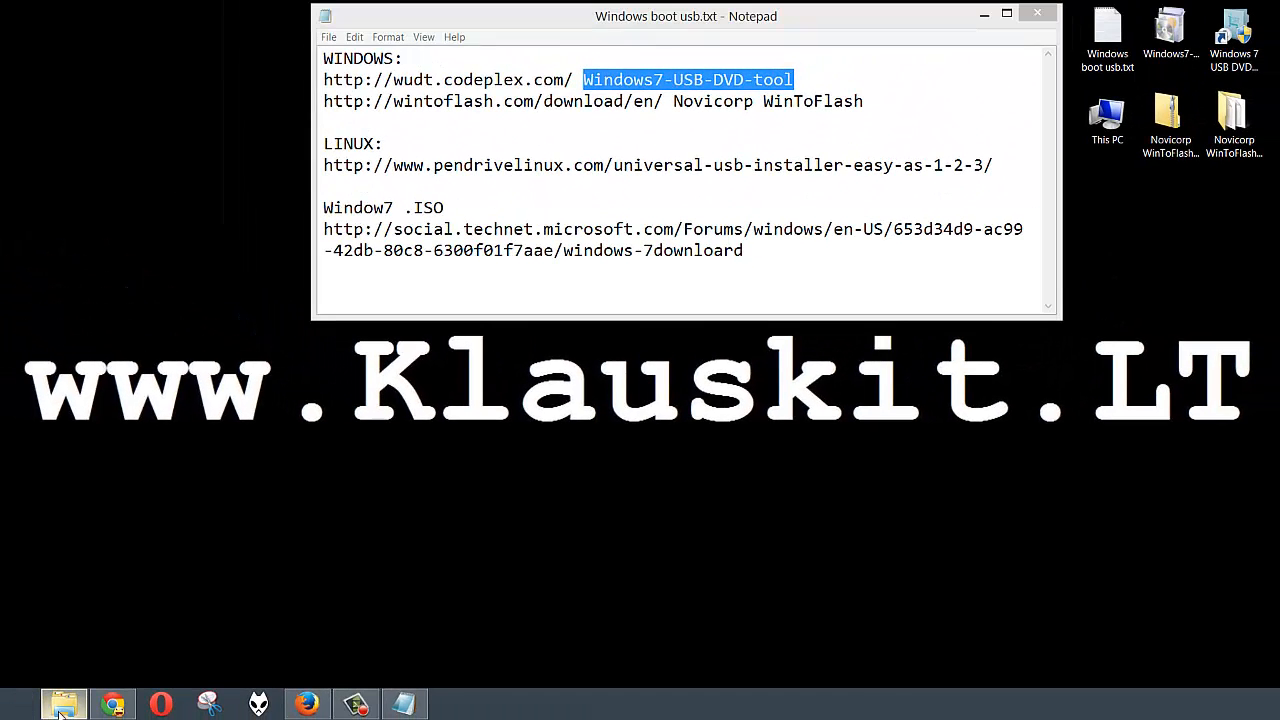
pyautogui.rightClick(12, 711)
pyautogui.click(77, 628)
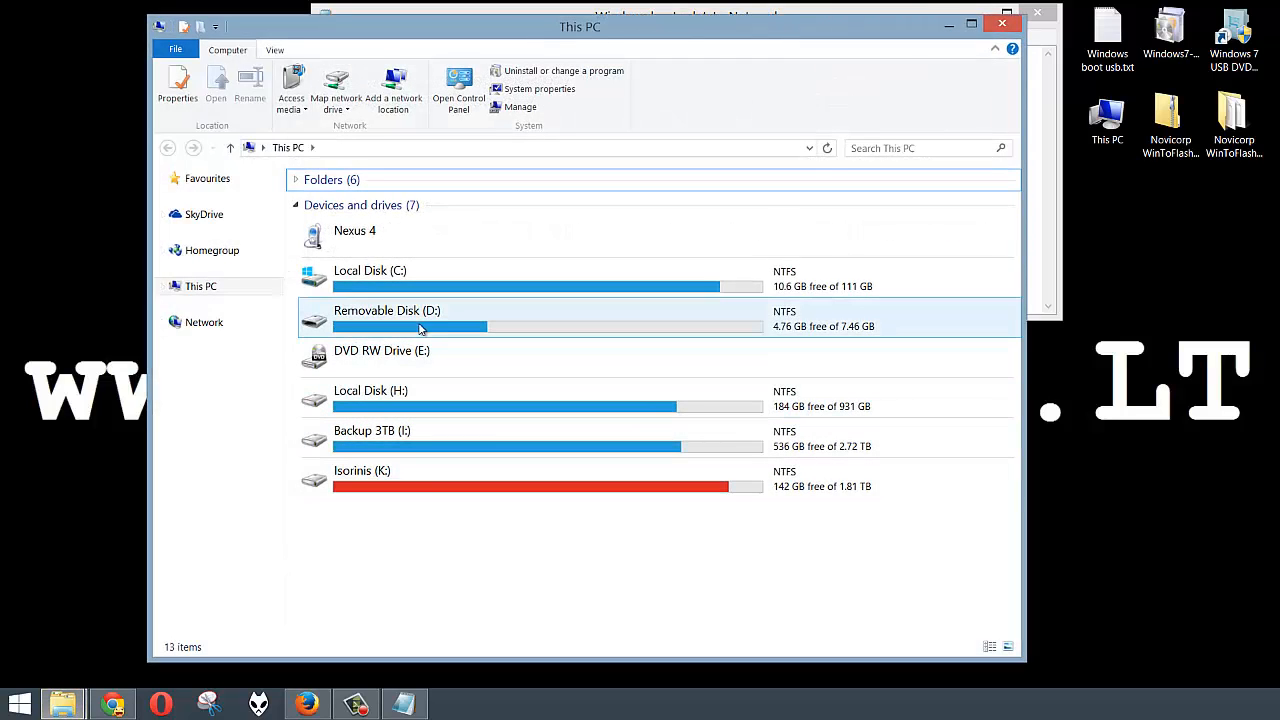
pyautogui.click(468, 328)
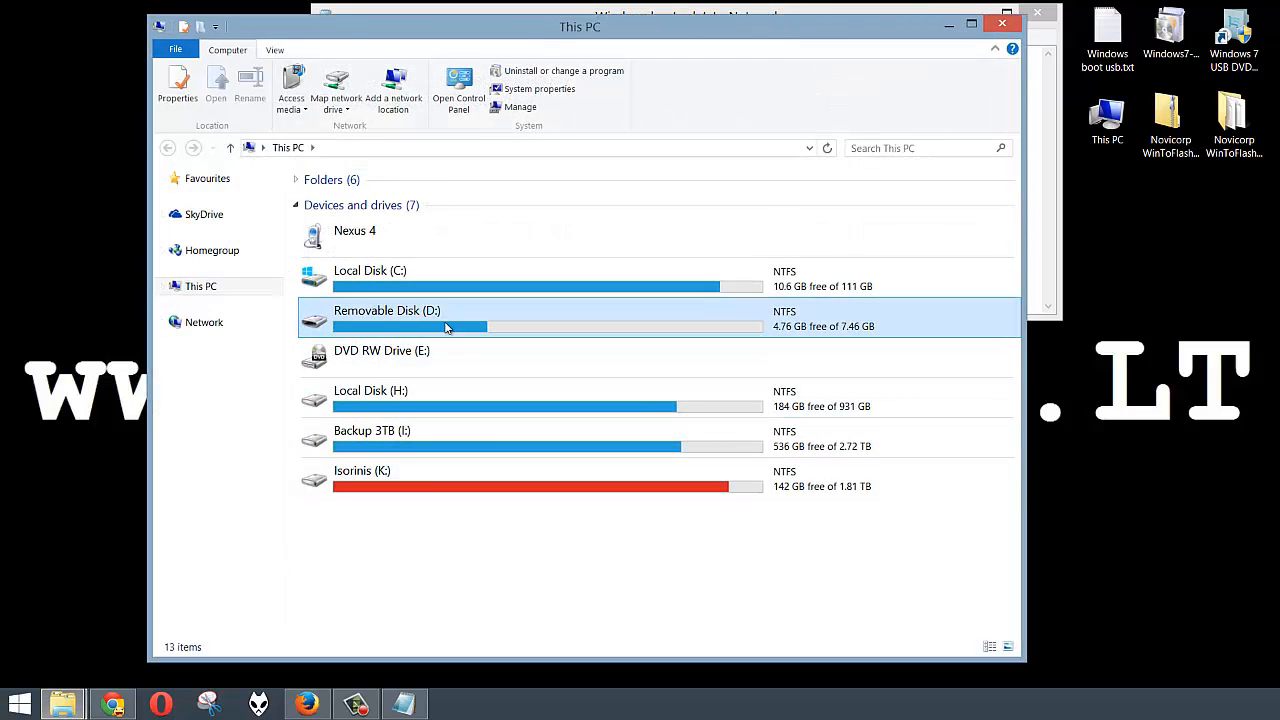
pyautogui.doubleClick(416, 328)
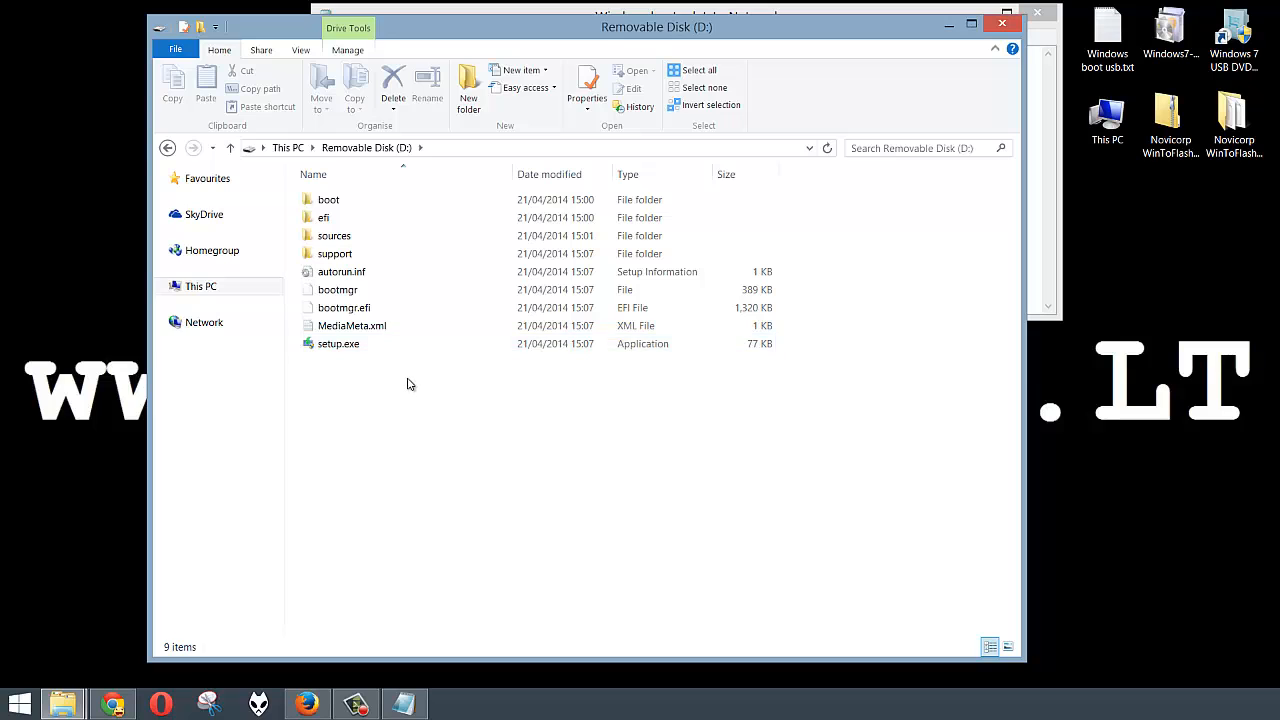
pyautogui.press('BackSpace')
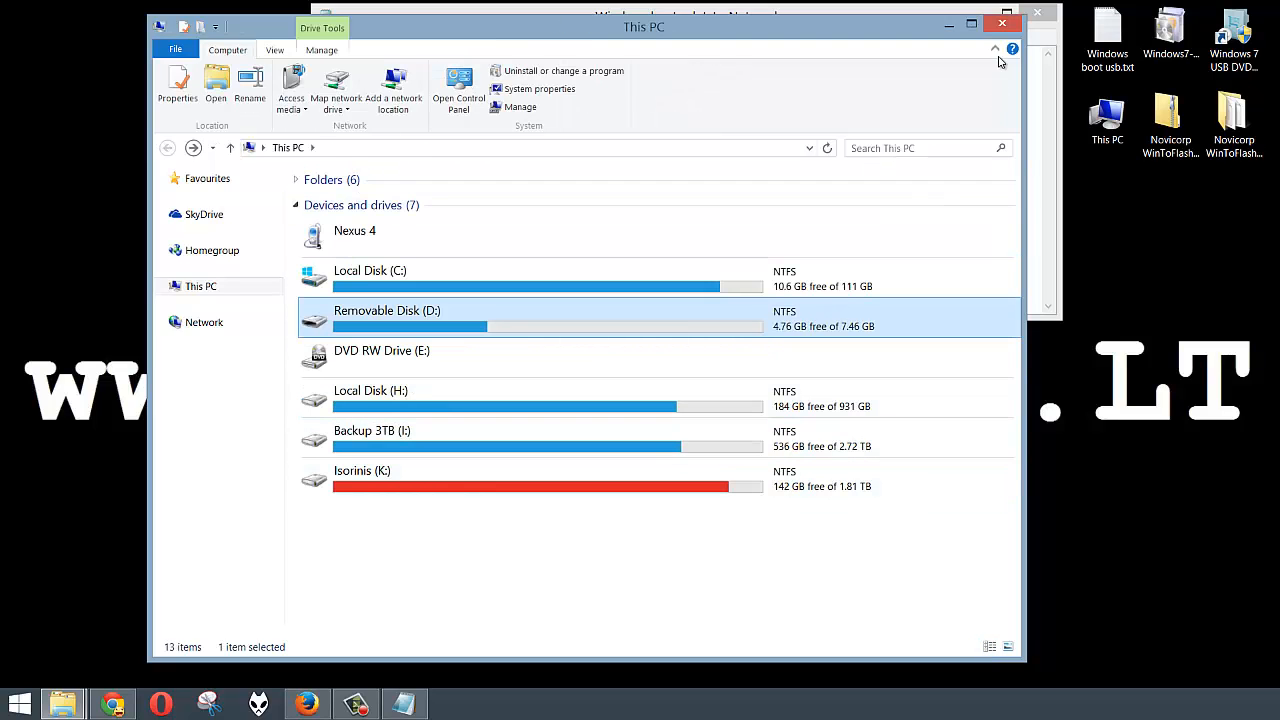
pyautogui.click(1001, 25)
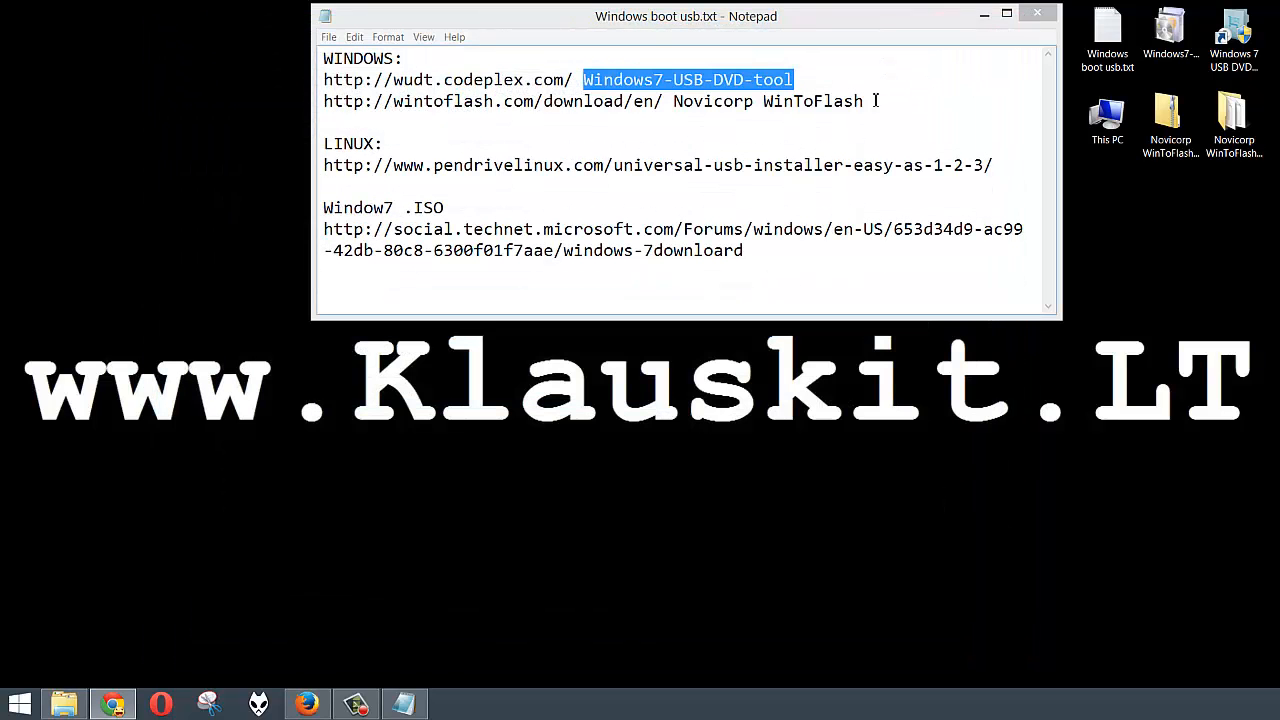
pyautogui.moveTo(866, 101); pyautogui.dragTo(673, 101)
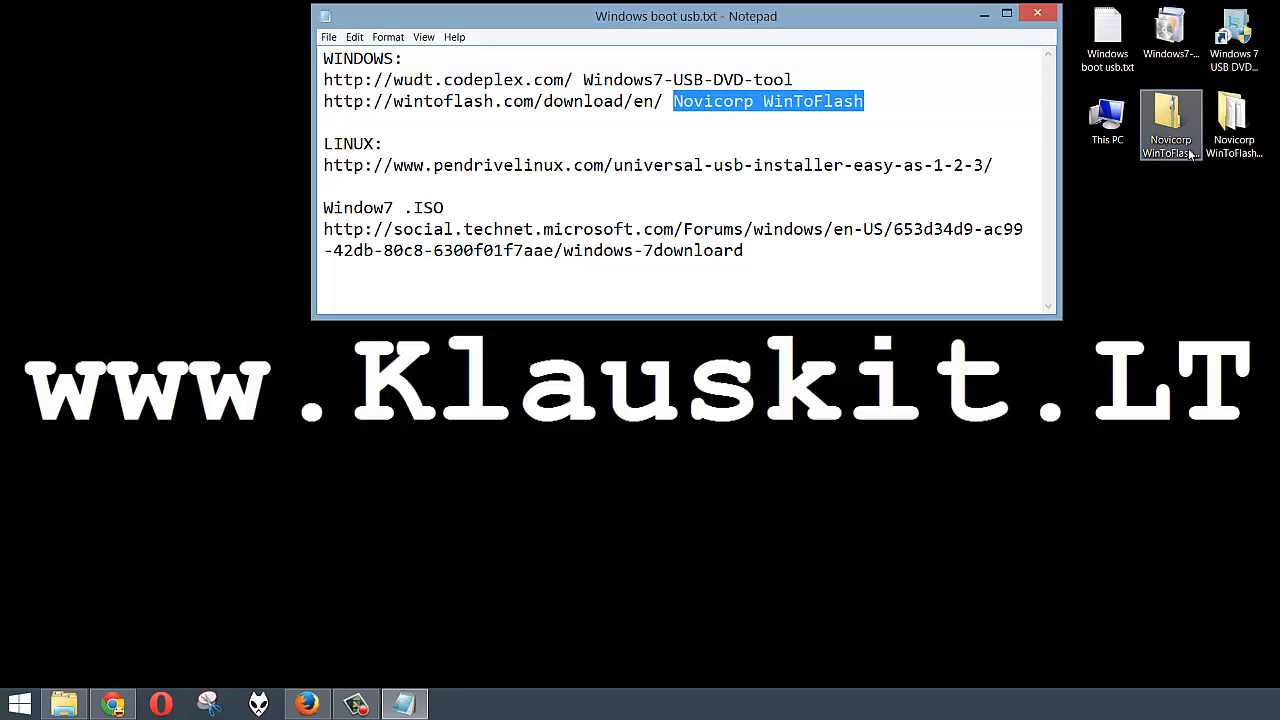
# Step: Open the desktop Novicorp WinToFlash folder and run WinToFlash.exe
pyautogui.doubleClick(1232, 128)
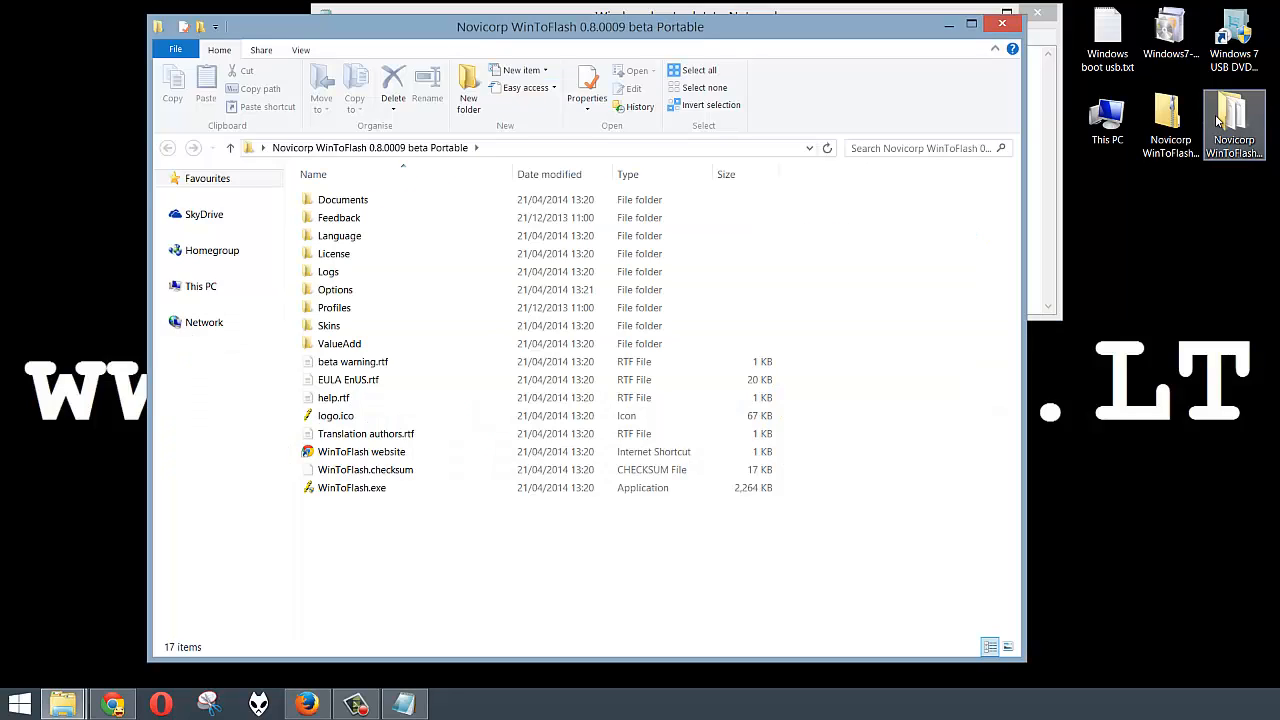
pyautogui.doubleClick(363, 490)
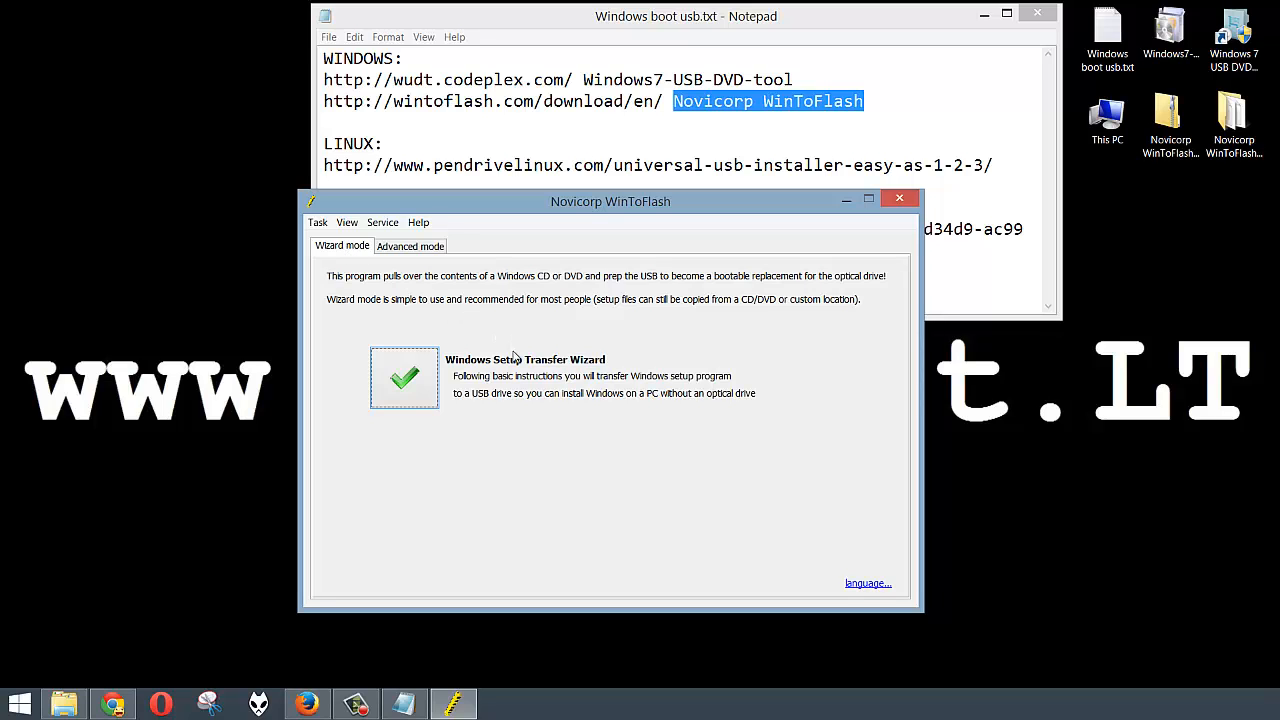
# Step: Try the Windows Setup Transfer Wizard, check its USB drive list, then exit it
pyautogui.click(452, 390)
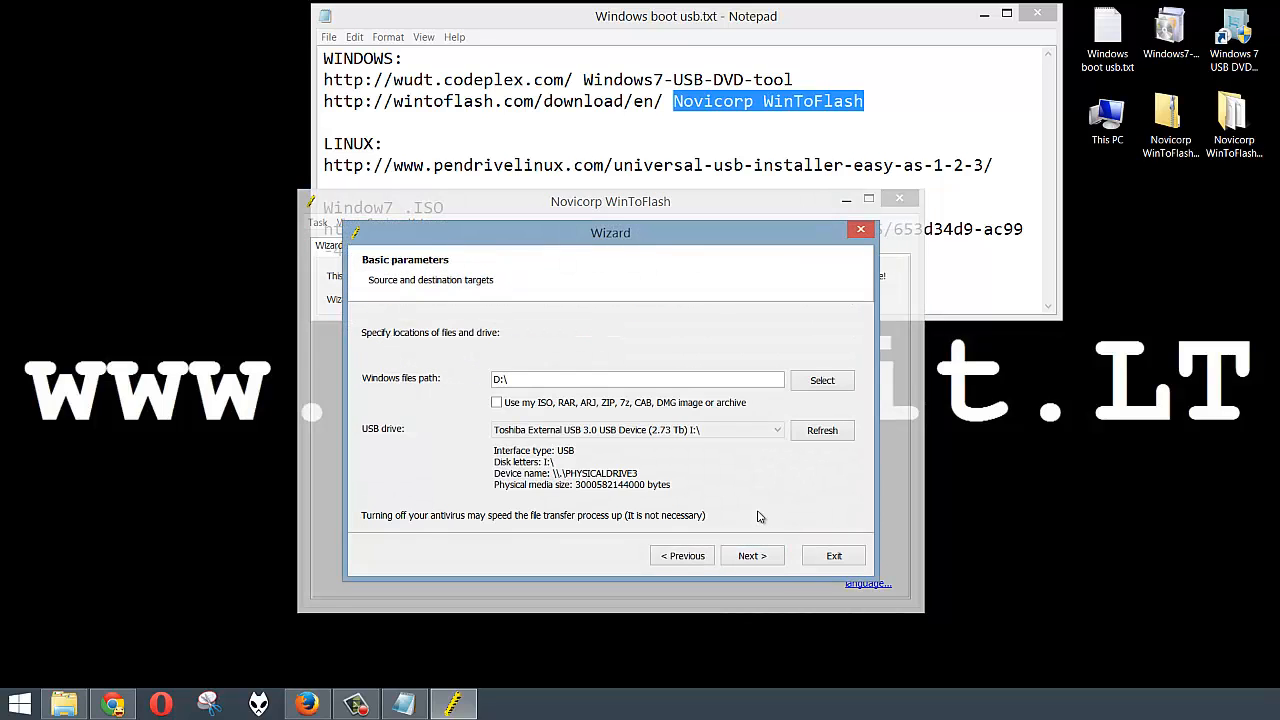
pyautogui.click(573, 436)
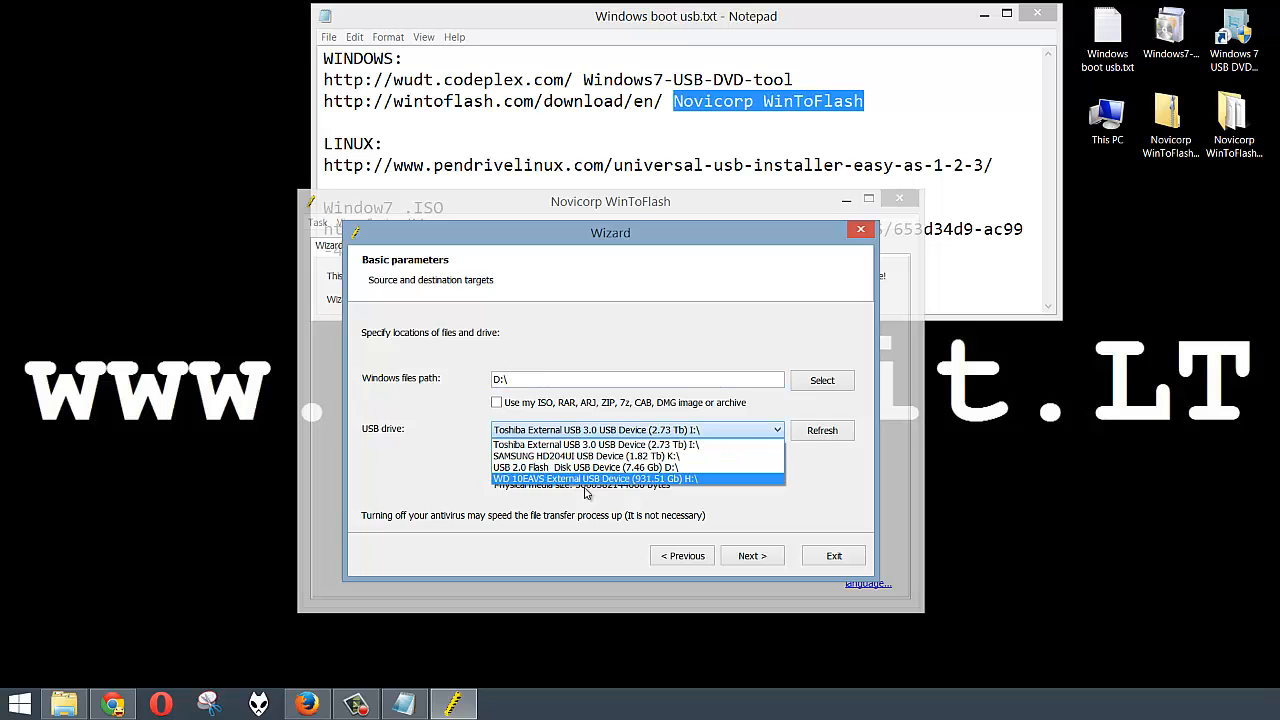
pyautogui.click(826, 556)
pyautogui.click(832, 560)
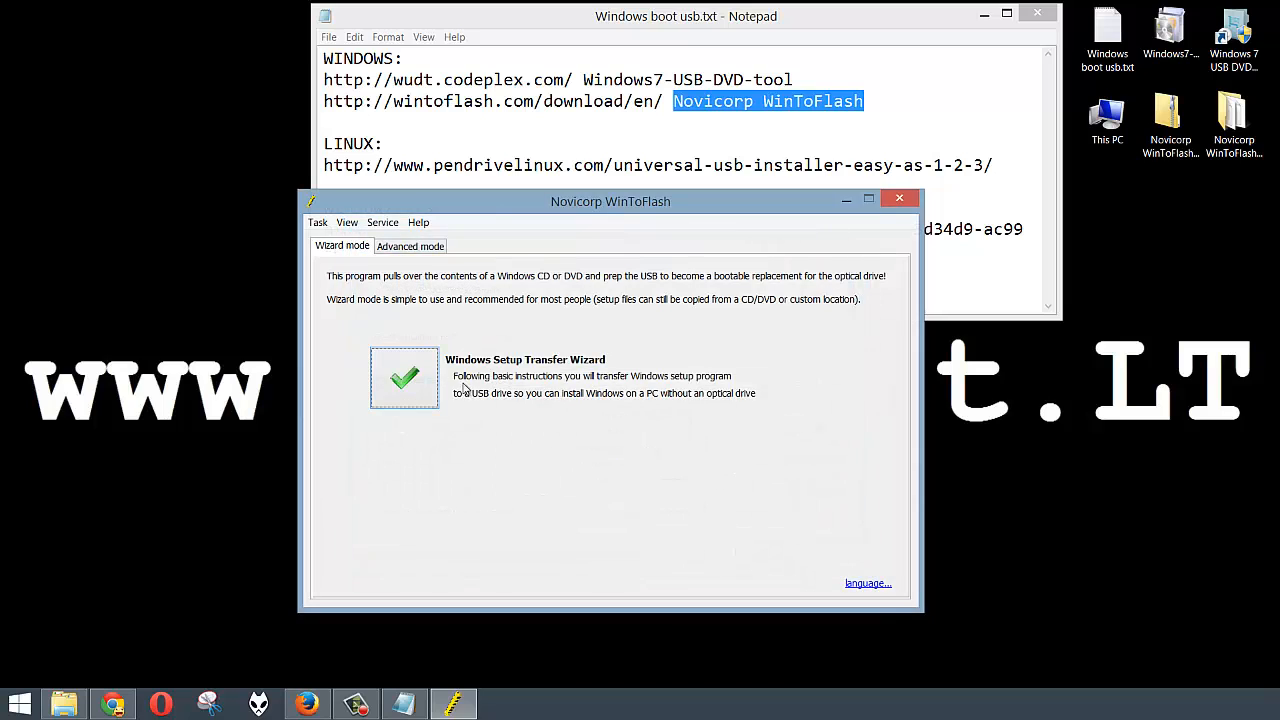
# Step: In Advanced mode, create a 'Transfer Windows Vista/2008/7/8 setup to USB drive' task
pyautogui.click(408, 248)
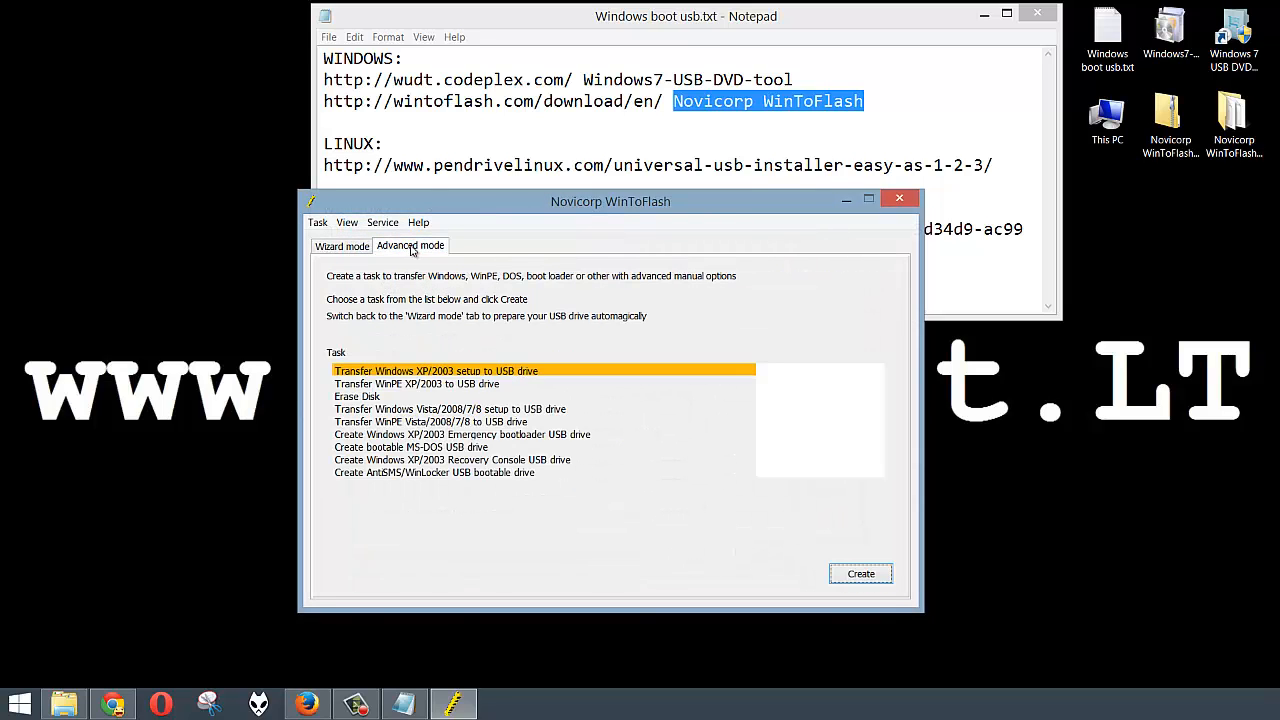
pyautogui.click(490, 410)
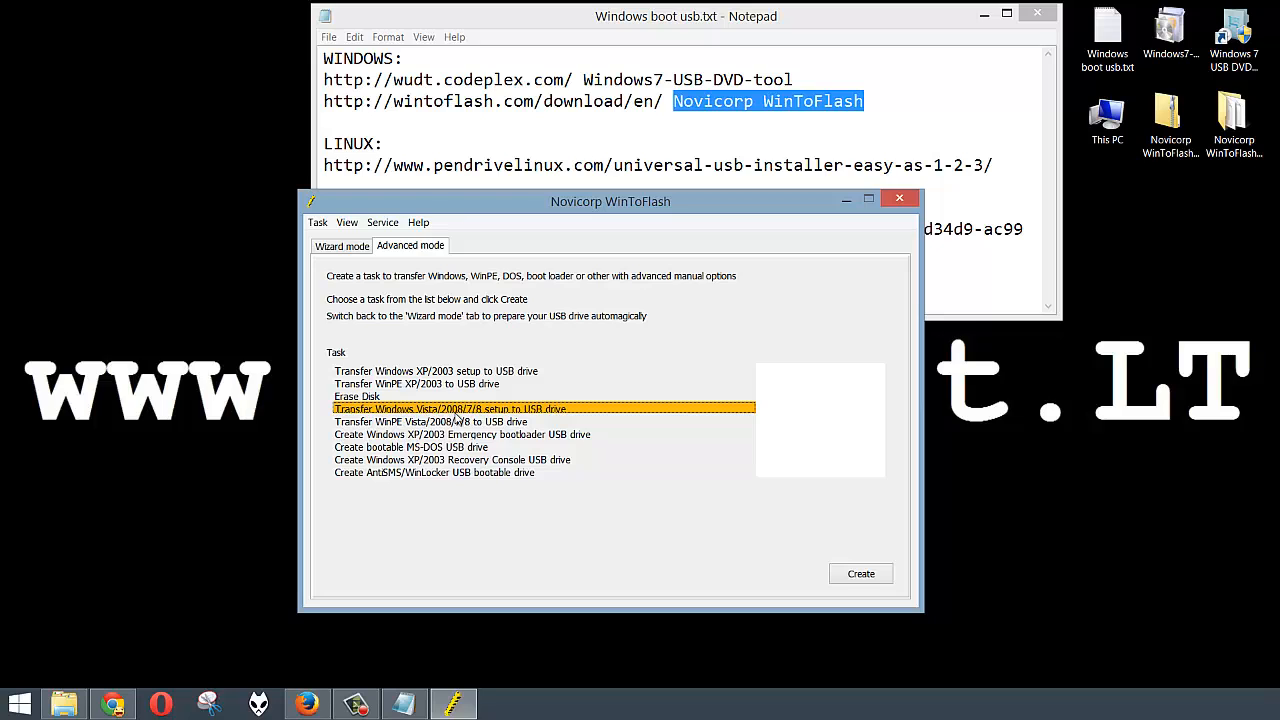
pyautogui.click(862, 574)
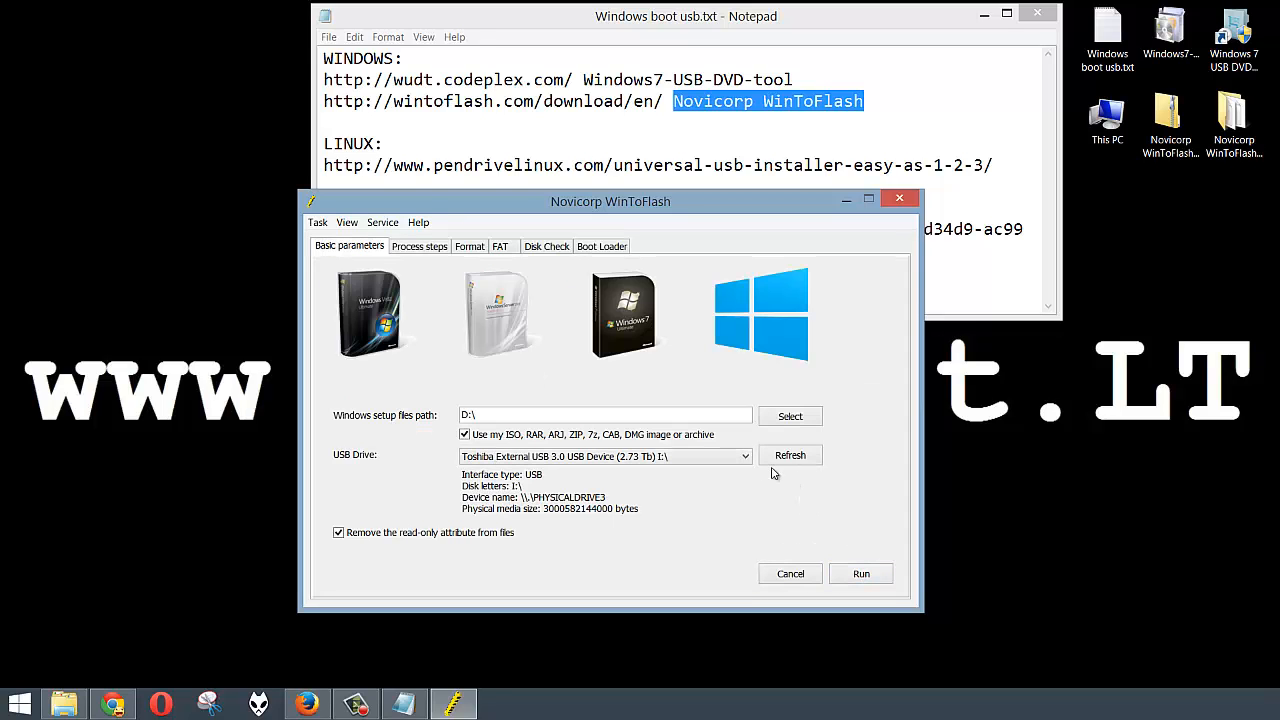
# Step: Choose the 7.46 Gb USB 2.0 flash disk as the task's USB drive
pyautogui.doubleClick(501, 416)
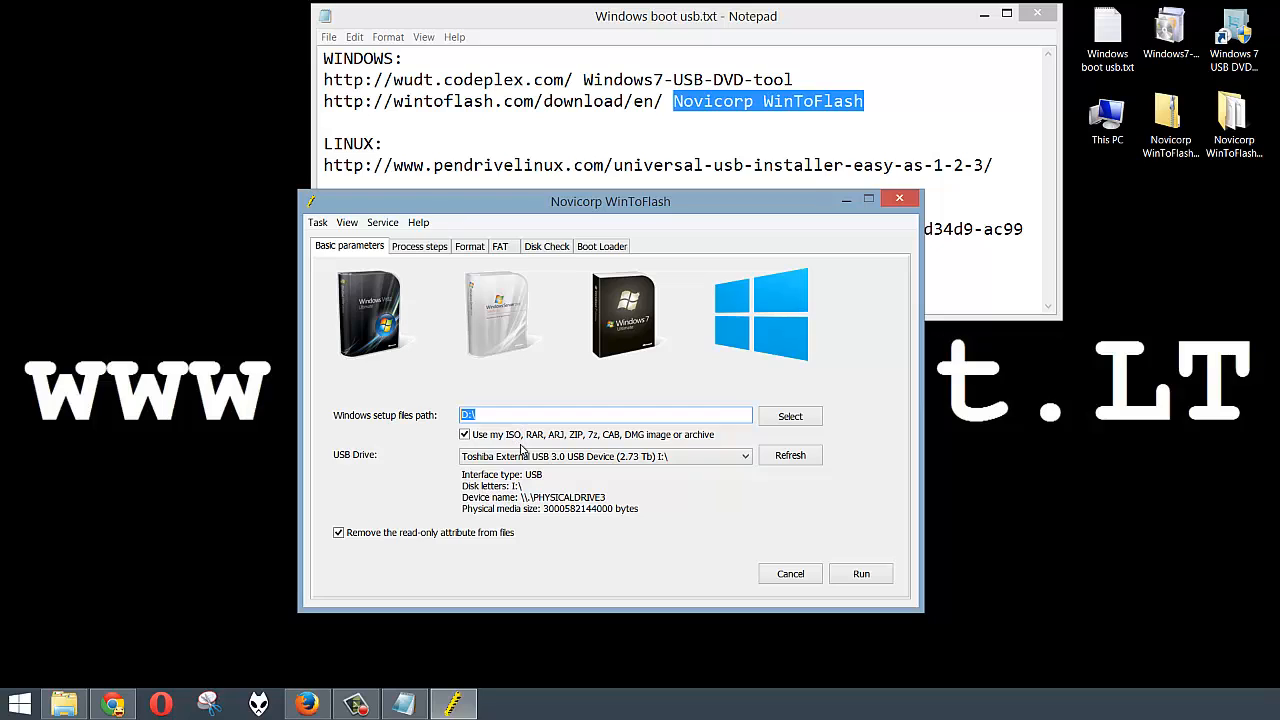
pyautogui.click(550, 460)
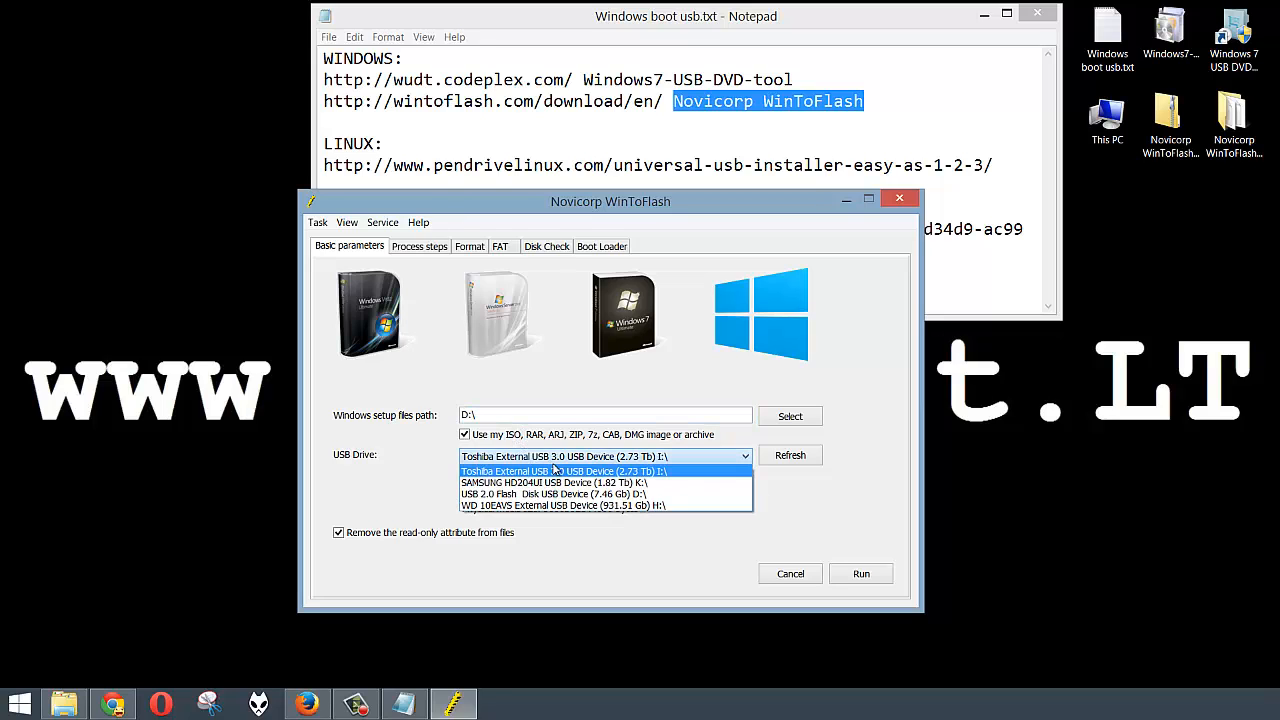
pyautogui.click(646, 494)
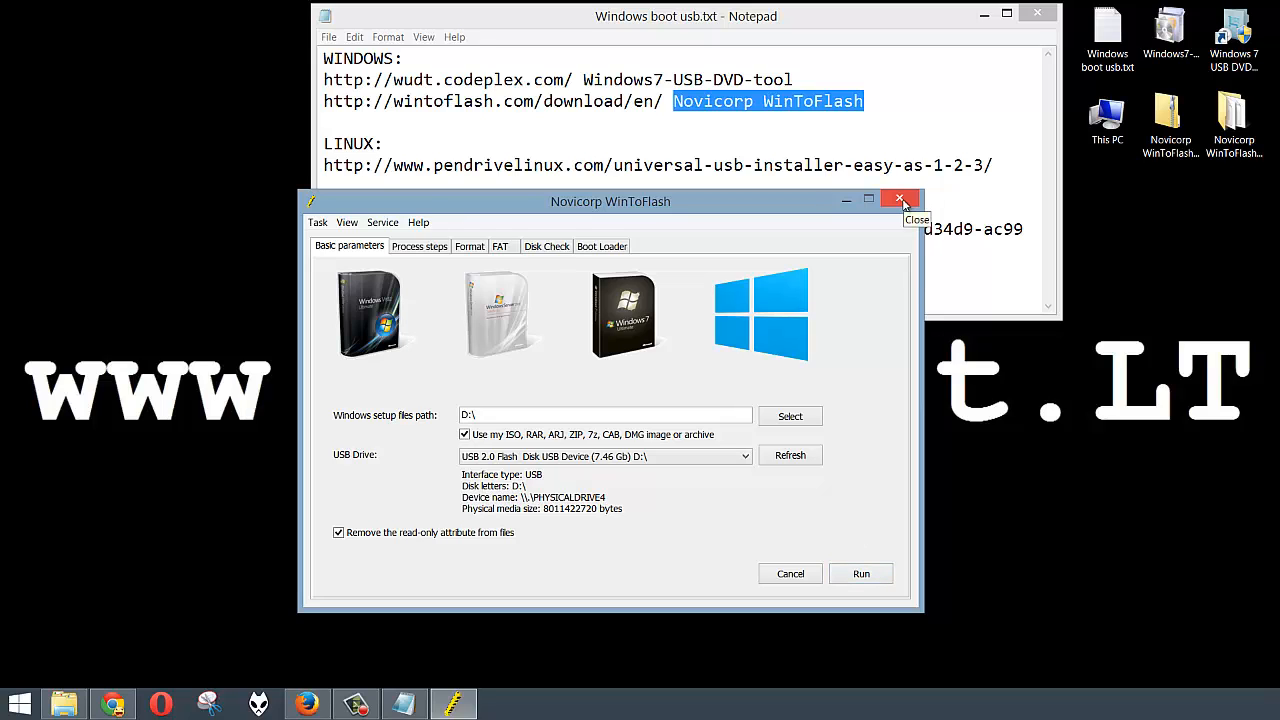
# Step: Review the Process steps, Format, Disk Check and Boot Loader tabs, then cancel the task
pyautogui.click(427, 251)
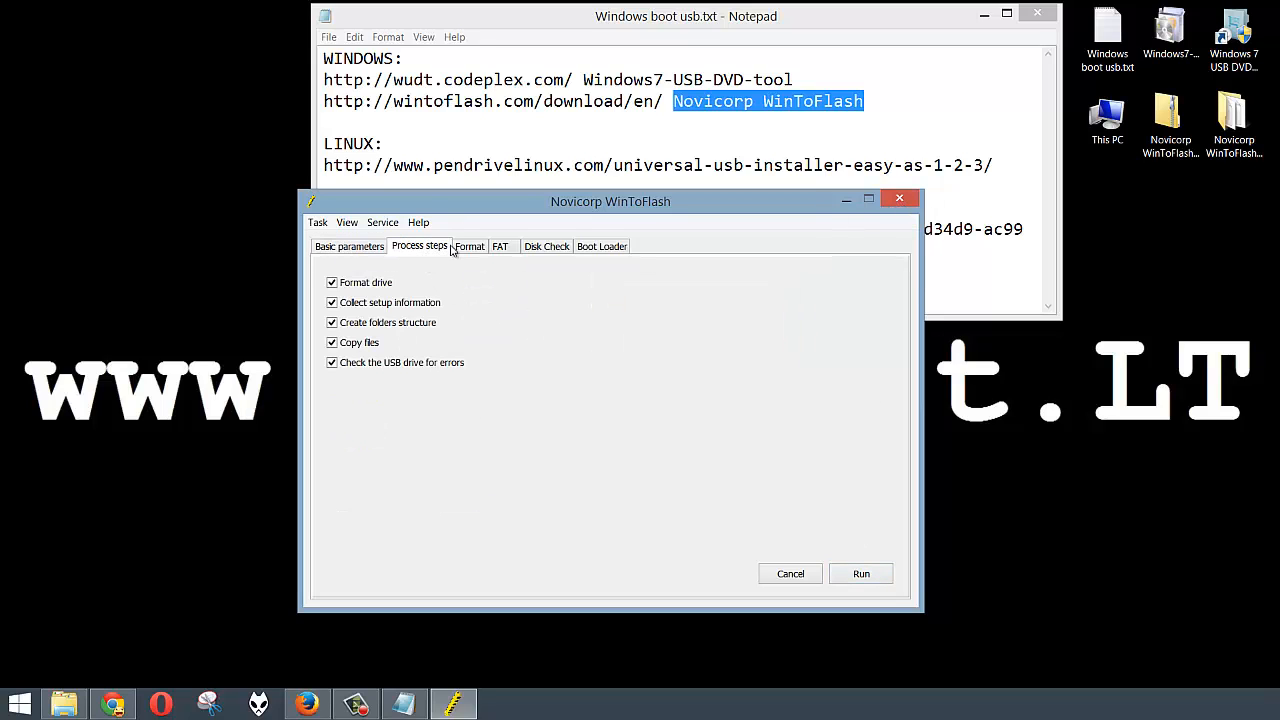
pyautogui.click(470, 249)
pyautogui.click(528, 249)
pyautogui.click(590, 248)
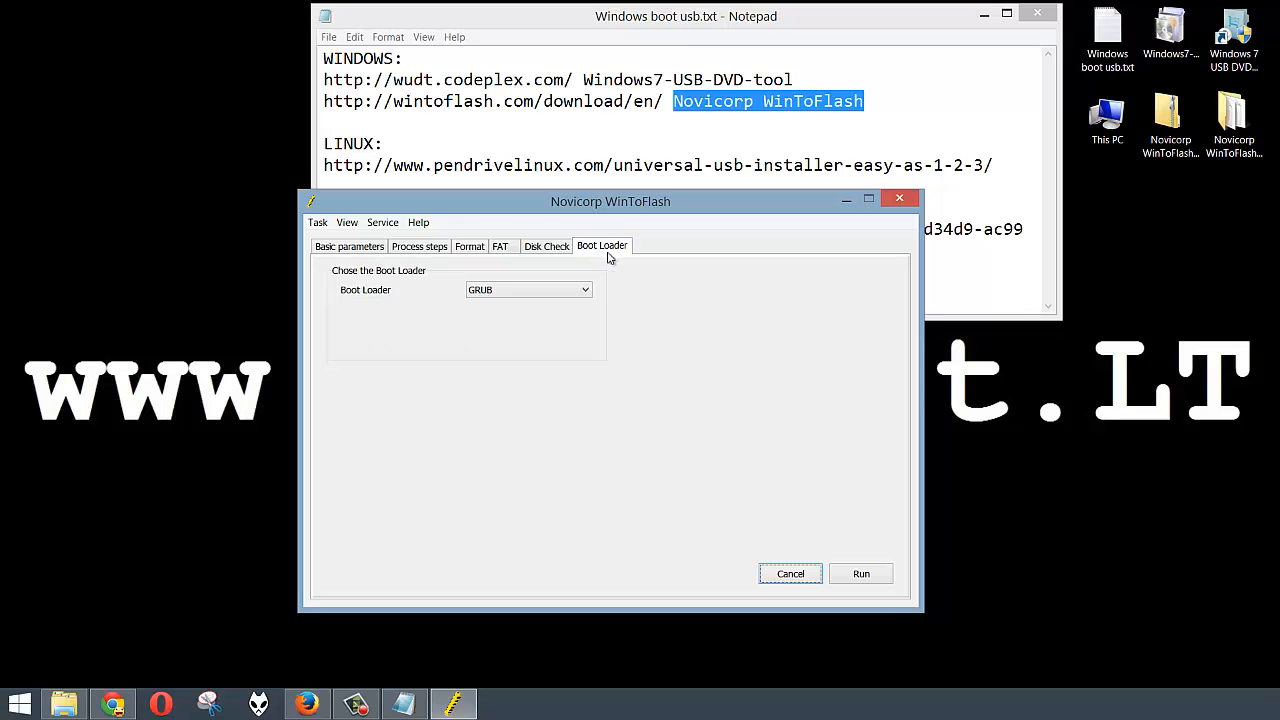
pyautogui.click(790, 574)
pyautogui.click(646, 442)
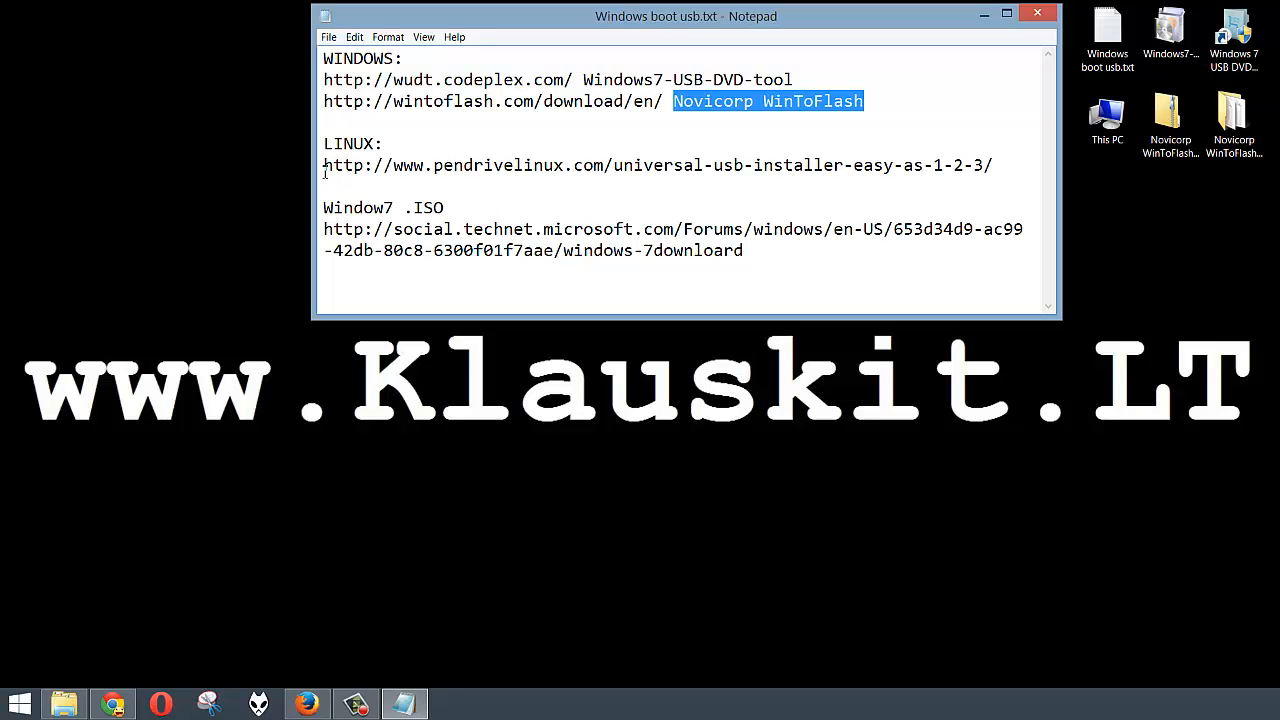
# Step: Select the pendrivelinux Universal USB Installer URL under LINUX in the notes
pyautogui.moveTo(325, 169); pyautogui.dragTo(1000, 164)
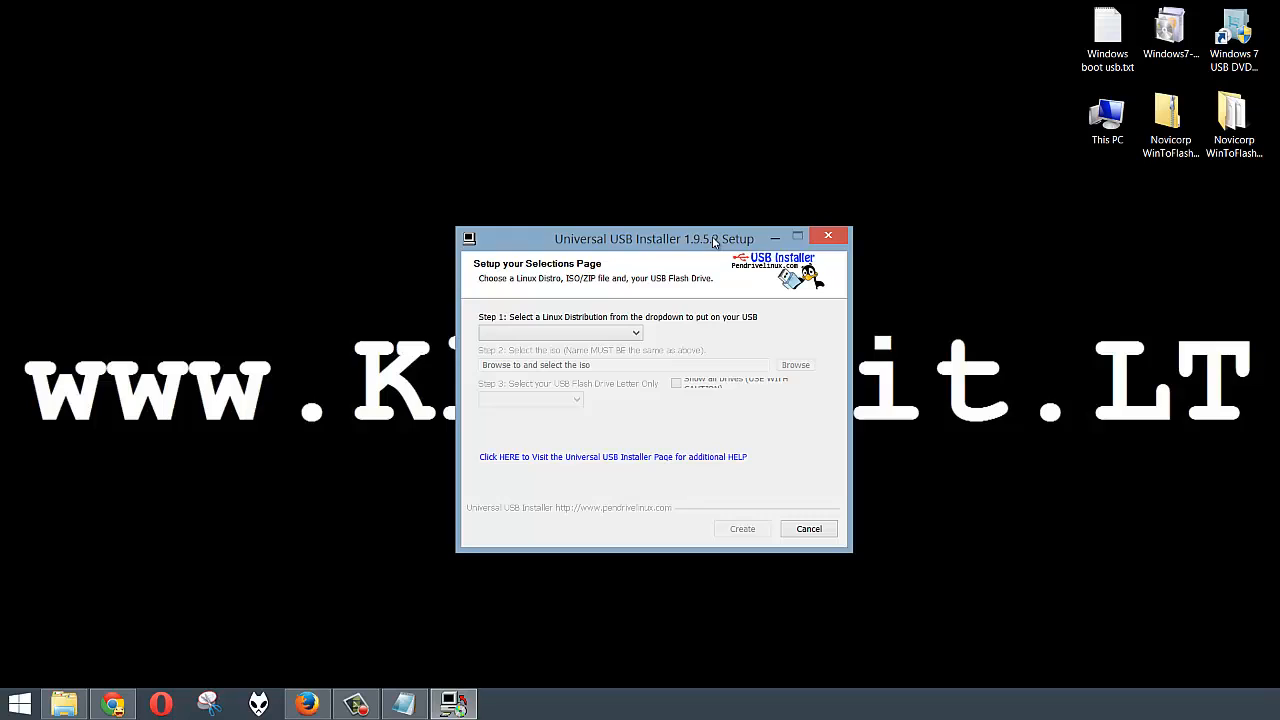
# Step: Choose Ubuntu, load ubuntu-14.04-desktop-amd64.iso, and select the D:\ 7GB flash drive
pyautogui.click(578, 338)
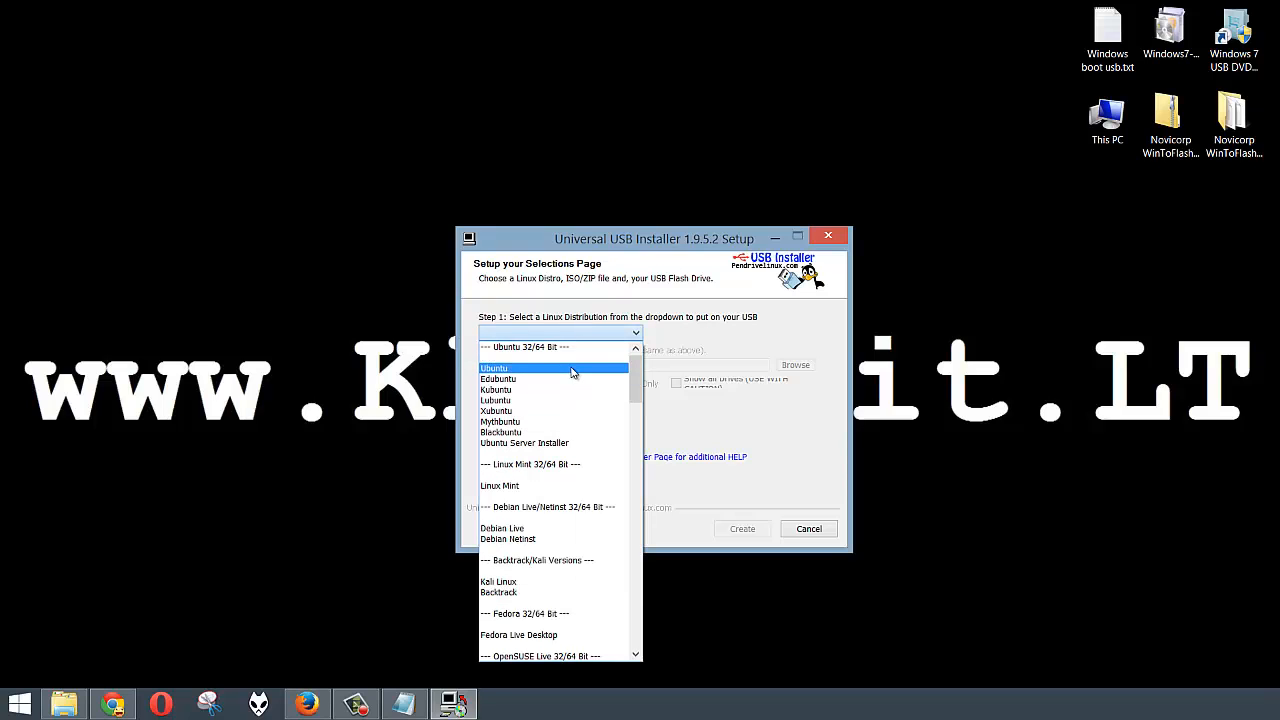
pyautogui.click(572, 369)
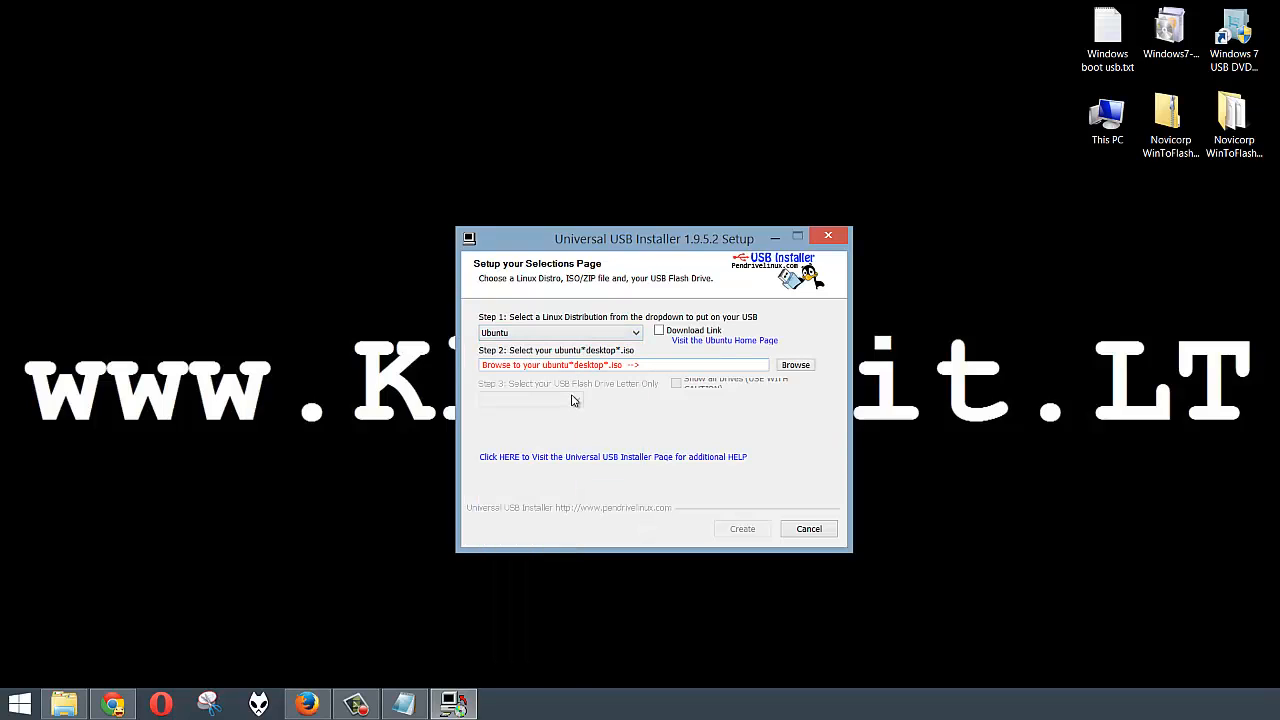
pyautogui.click(796, 366)
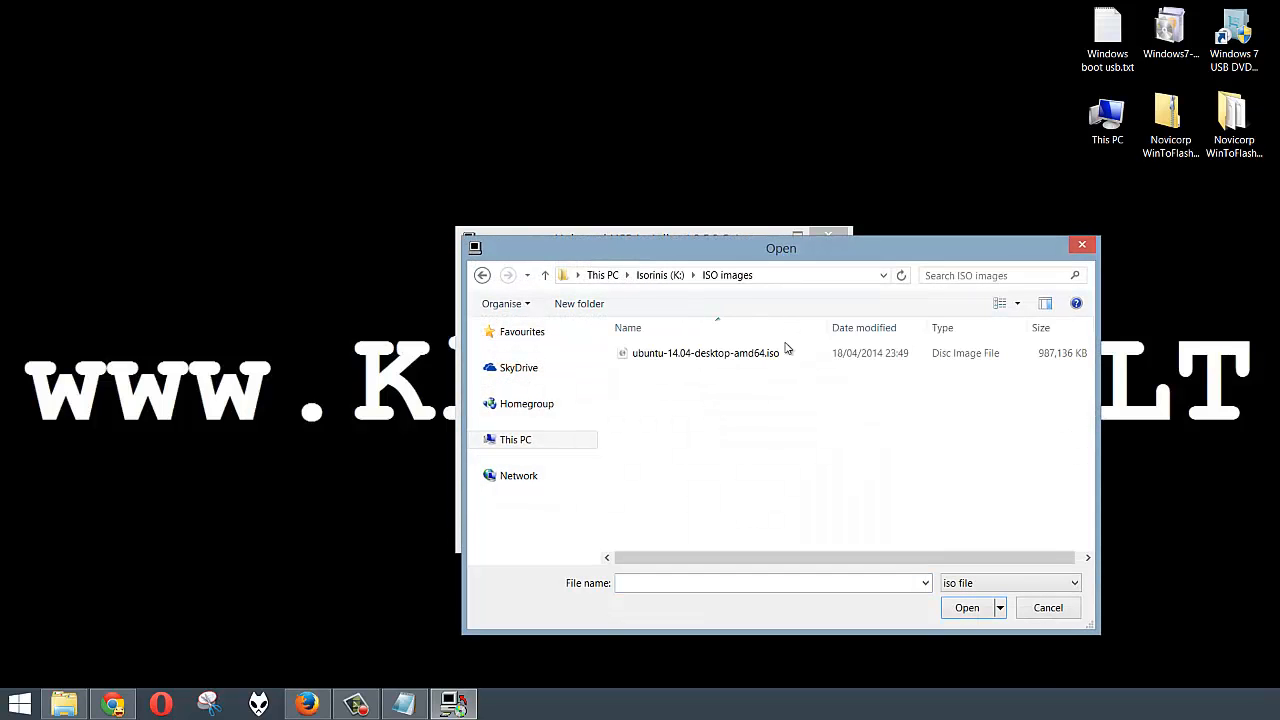
pyautogui.click(782, 352)
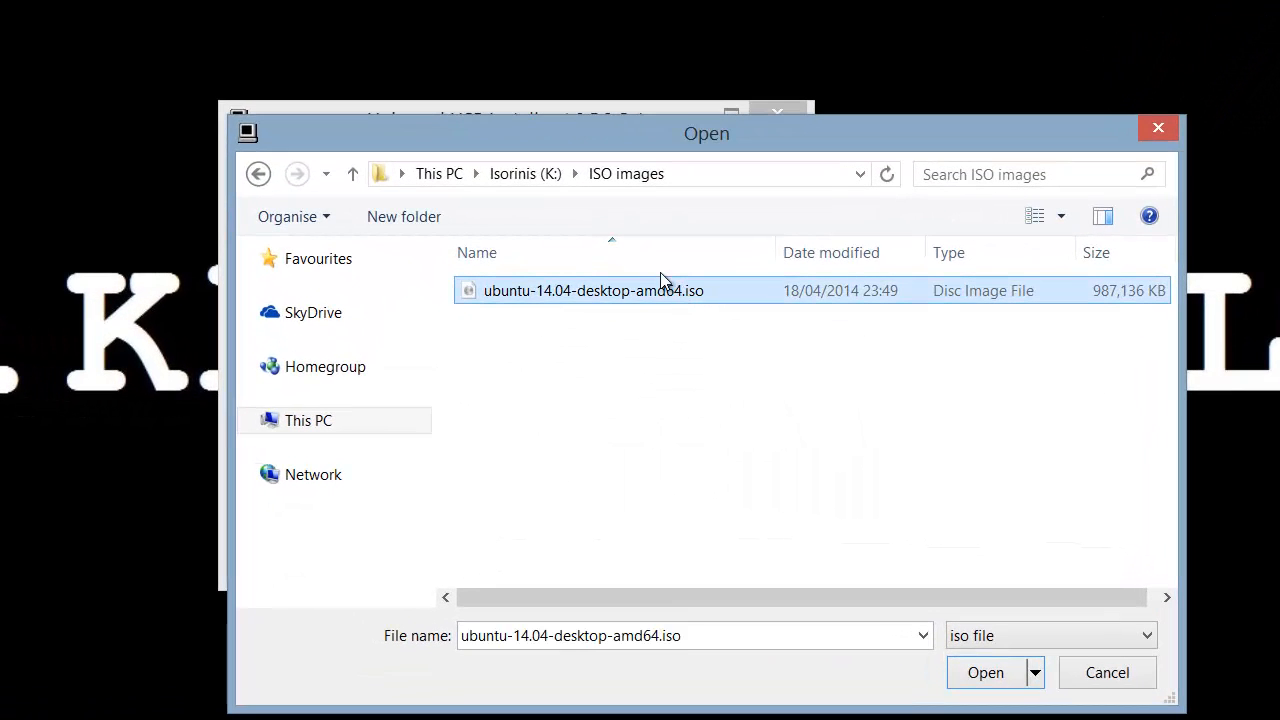
pyautogui.click(986, 673)
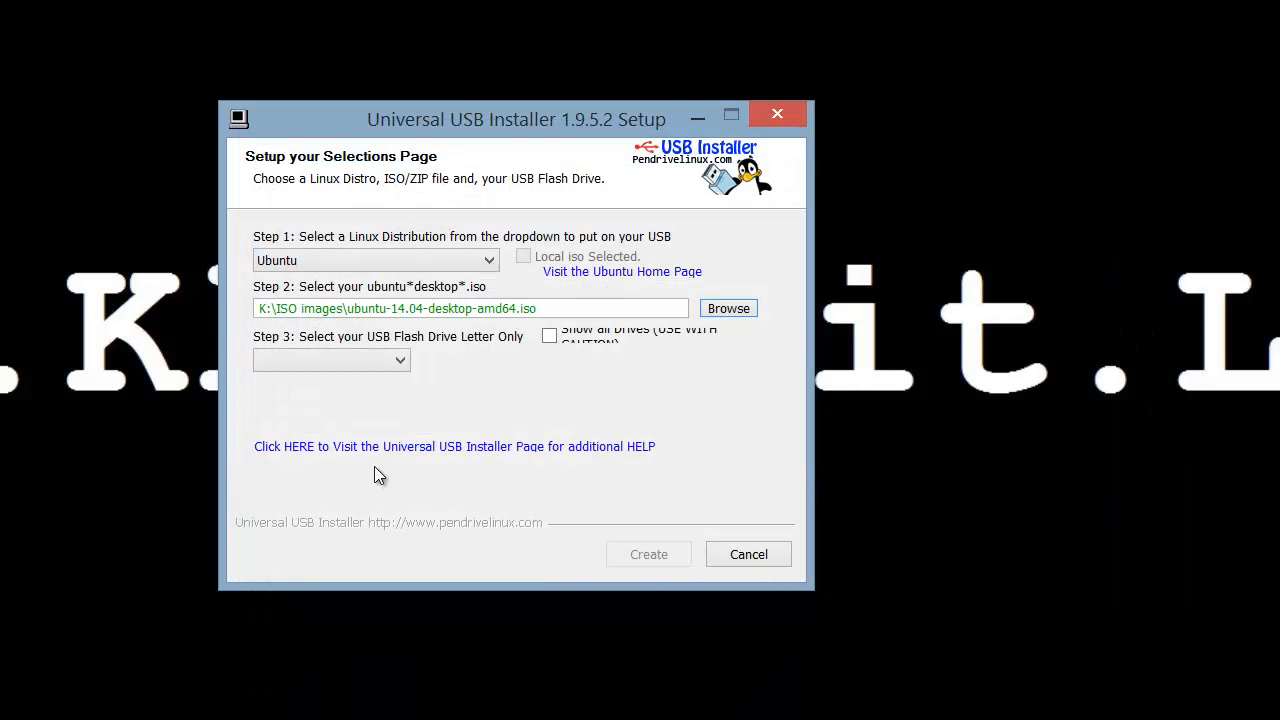
pyautogui.click(399, 362)
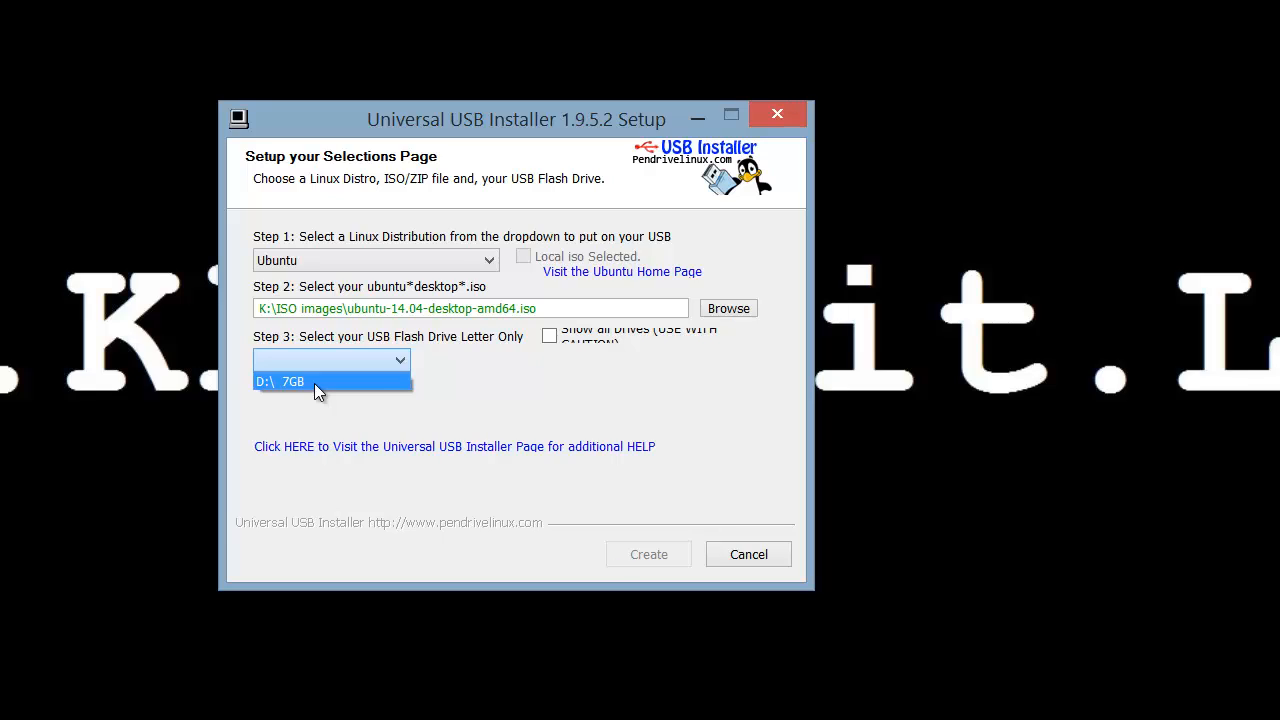
pyautogui.click(314, 383)
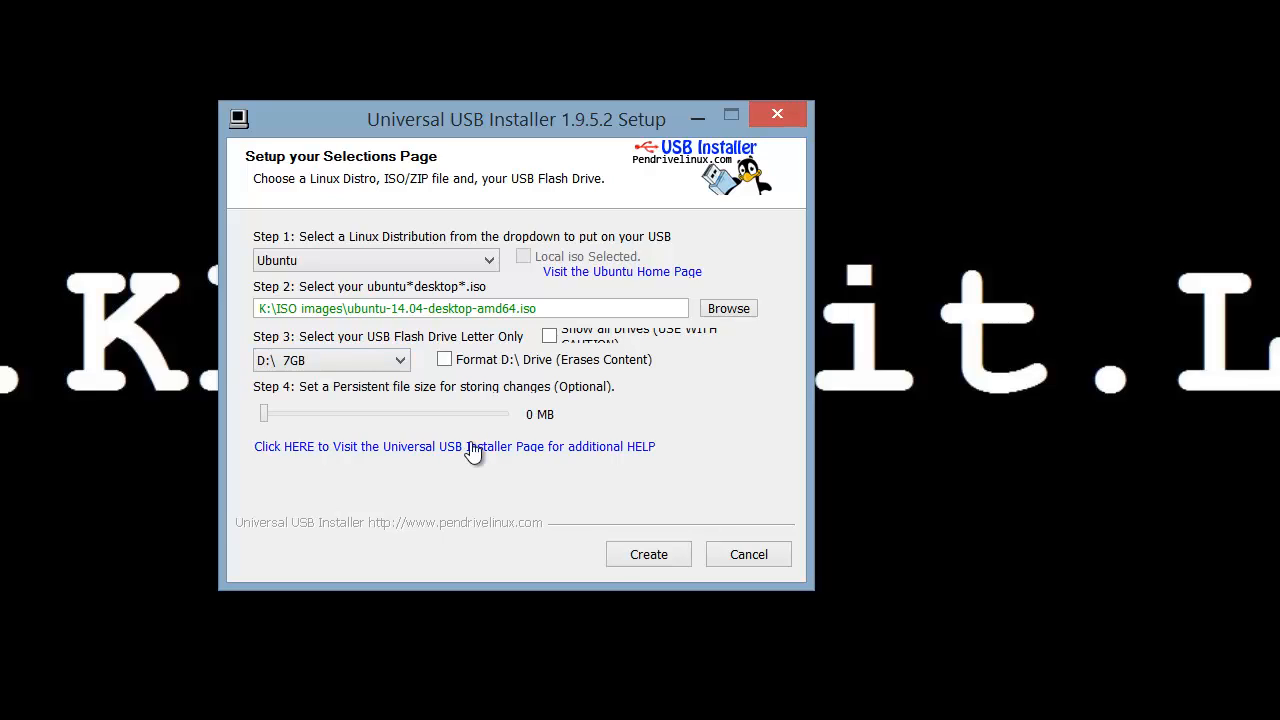
# Step: Create the Ubuntu drive on D:, confirm writing, and minimise the installer while it runs
pyautogui.click(645, 554)
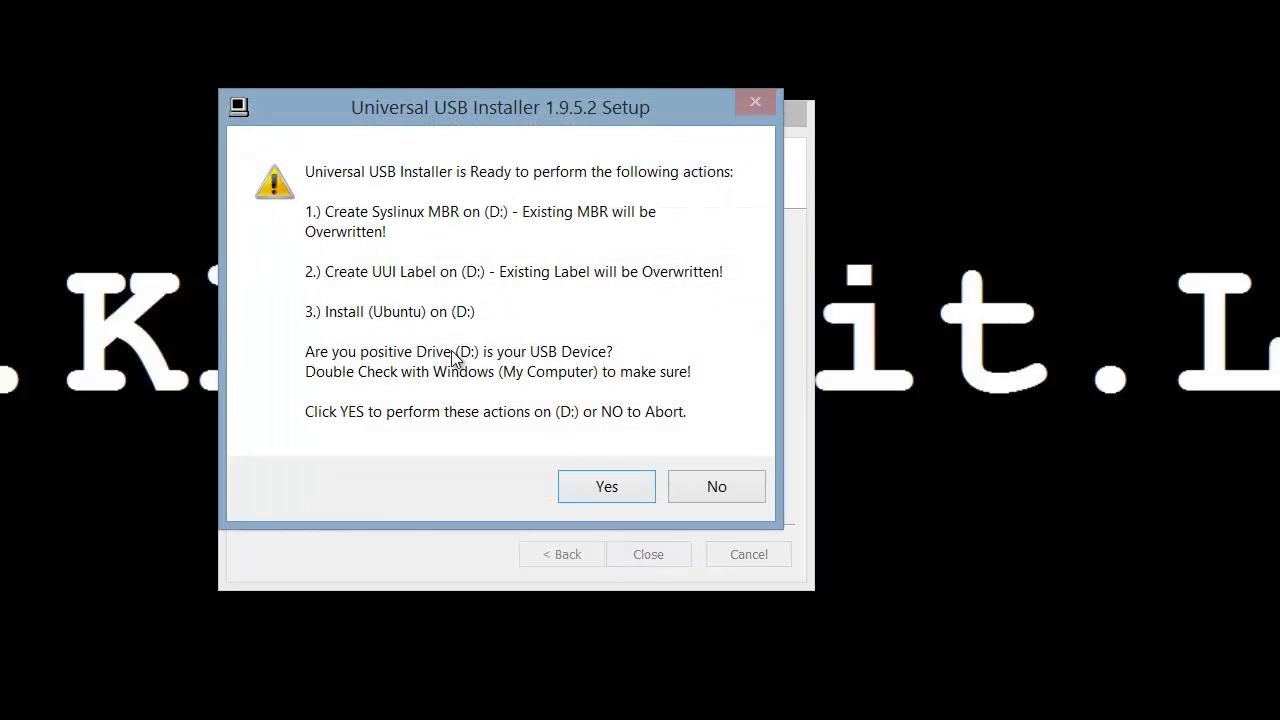
pyautogui.click(590, 486)
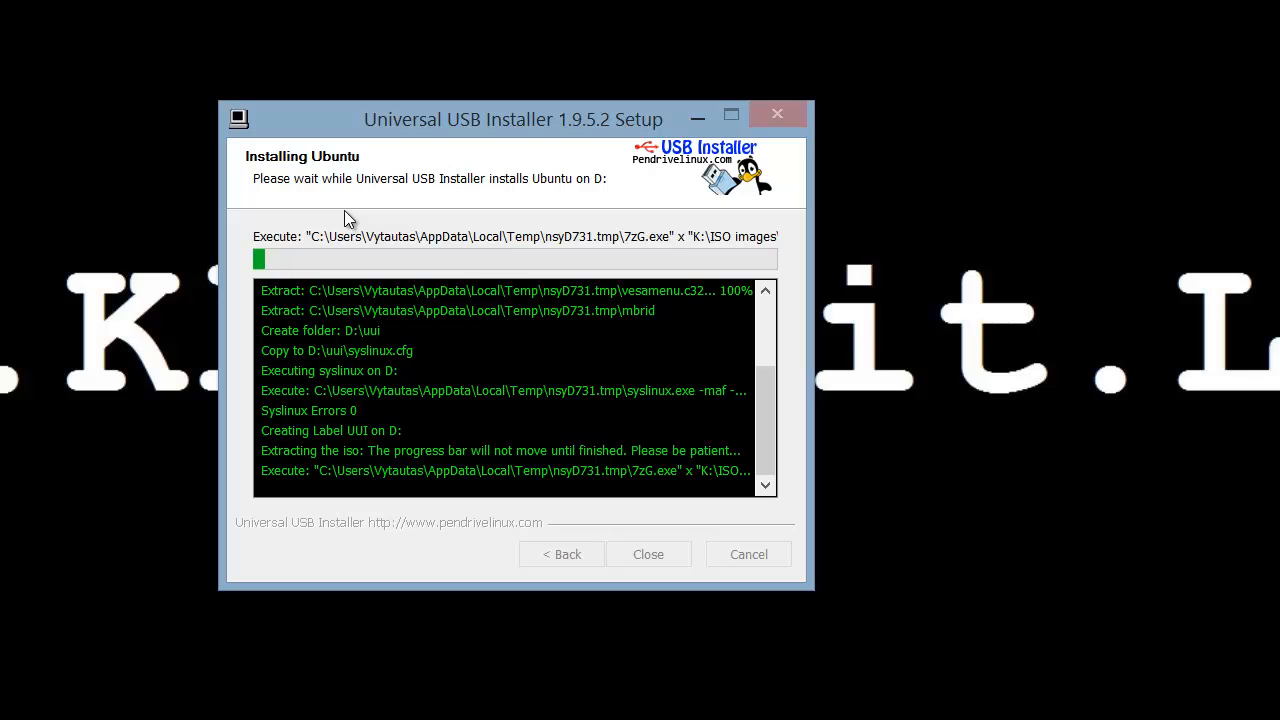
pyautogui.click(694, 117)
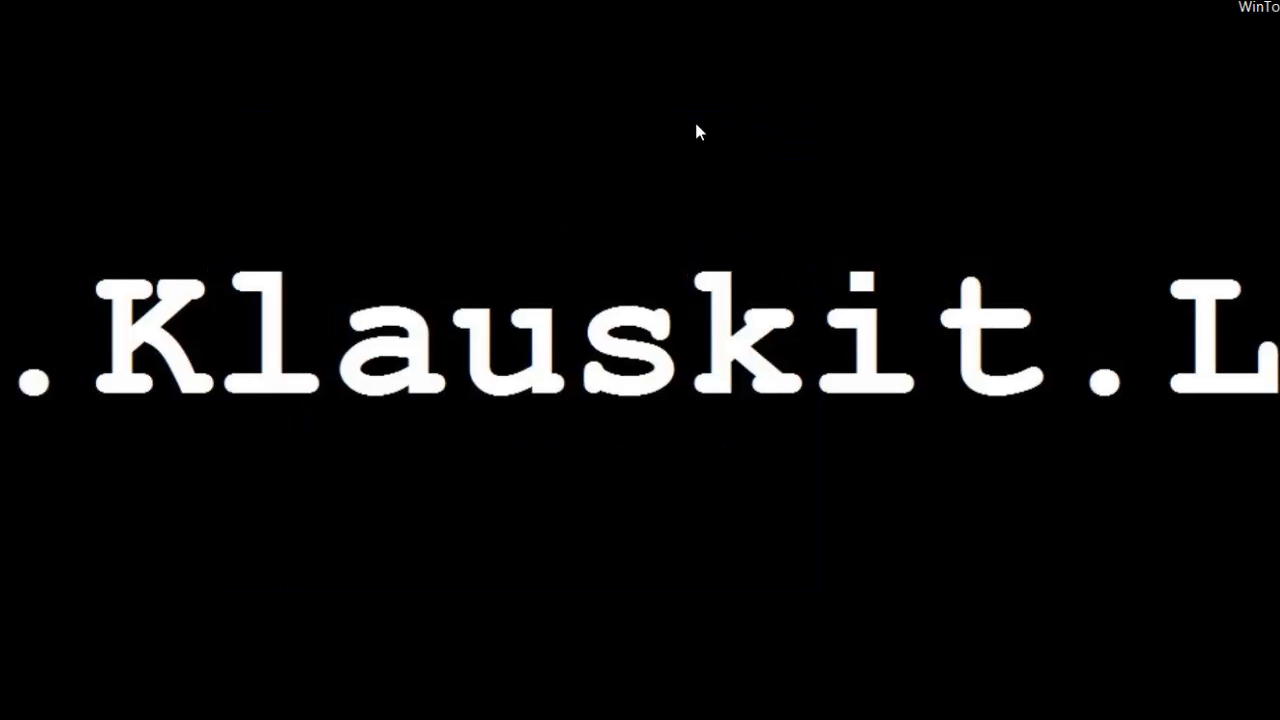